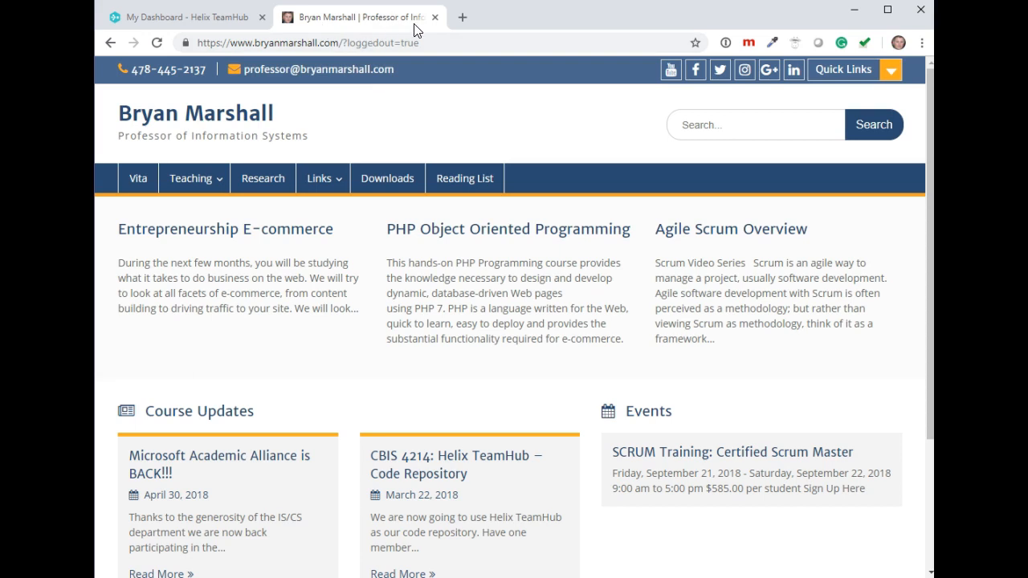
Open Helix TeamHub from the professor website's quick links and view the list of existing projects
{"action": "left_click", "coordinate": [890, 72]}
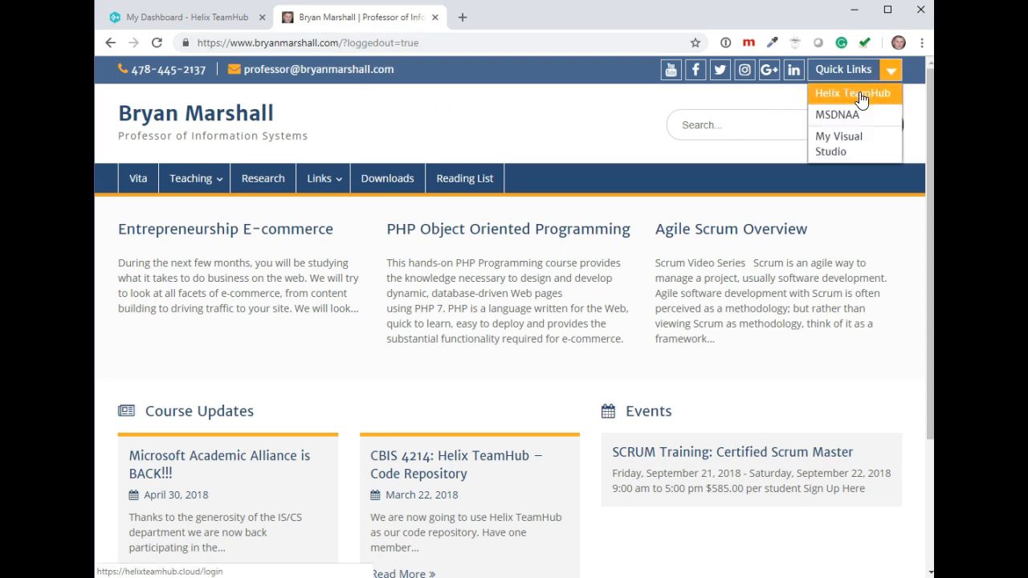
{"action": "mouse_move", "coordinate": [855, 74]}
{"action": "left_click", "coordinate": [852, 93]}
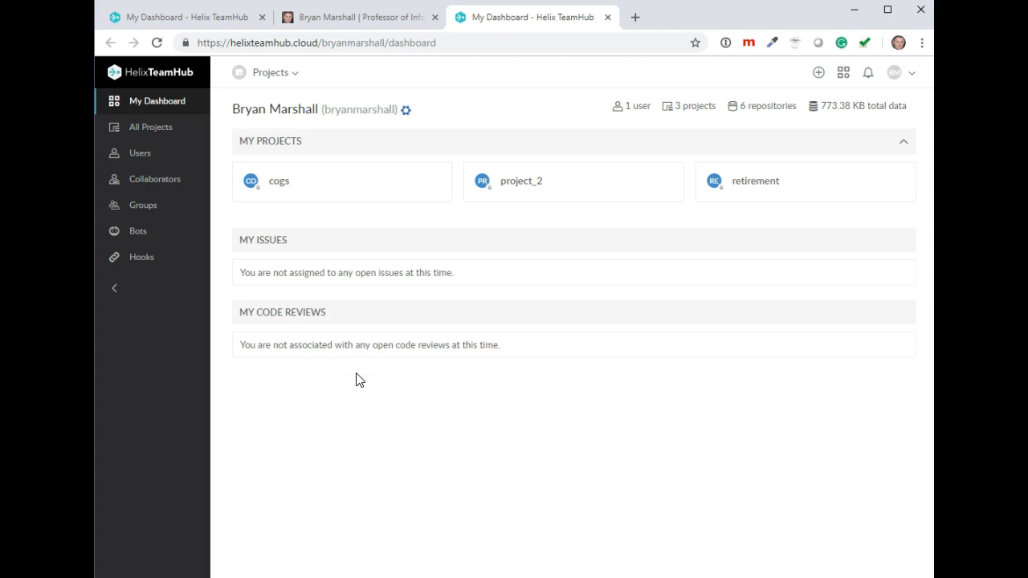
{"action": "left_click", "coordinate": [292, 74]}
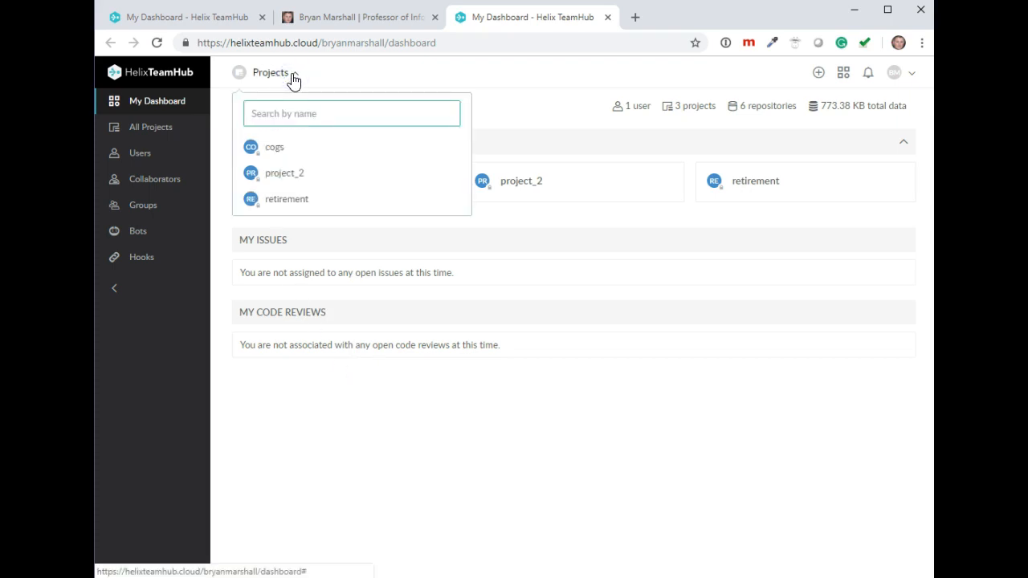
{"action": "left_click", "coordinate": [526, 445]}
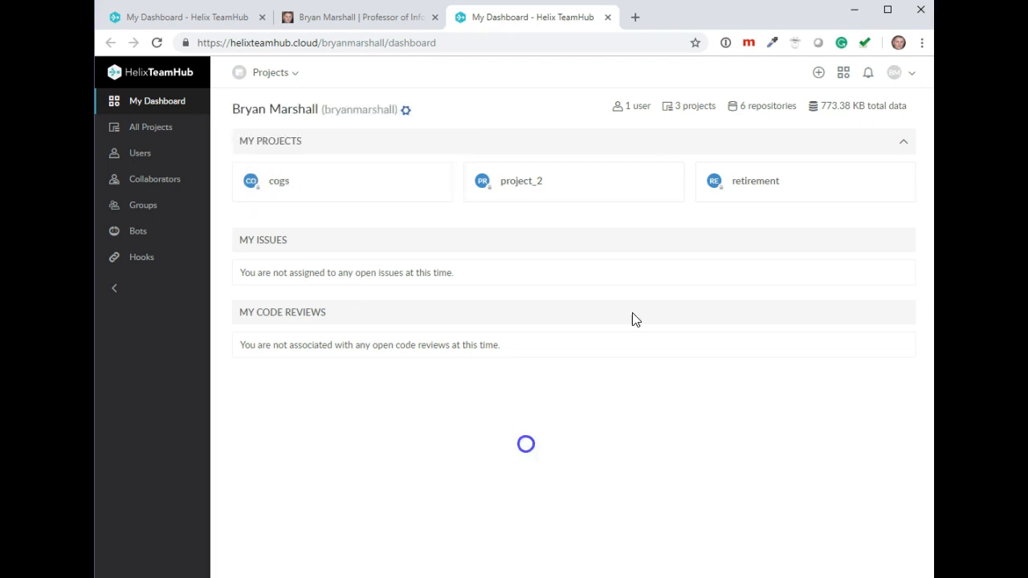
Create a new company project named homework, keeping the wiki option enabled
{"action": "left_click", "coordinate": [819, 75]}
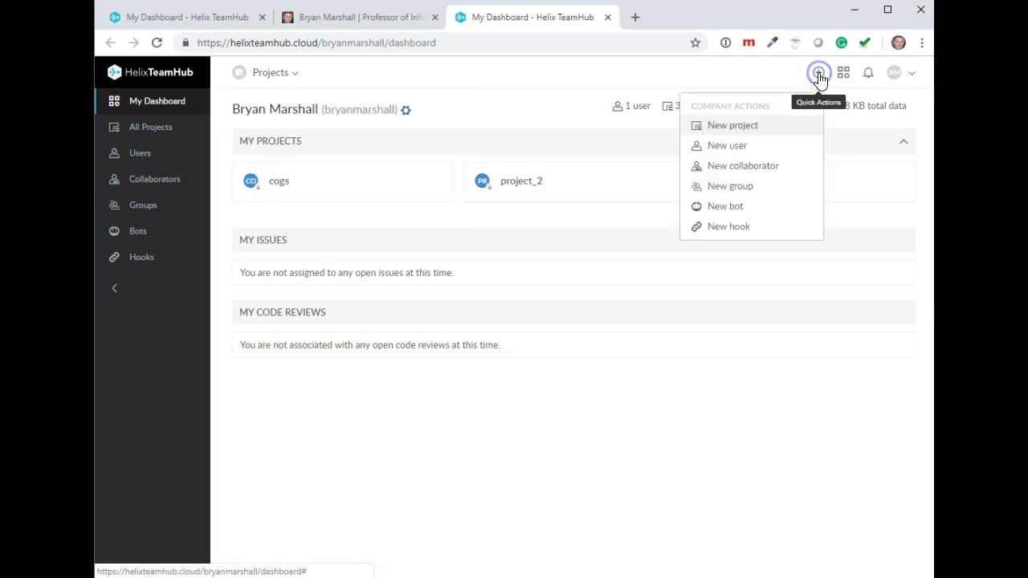
{"action": "left_click", "coordinate": [731, 128]}
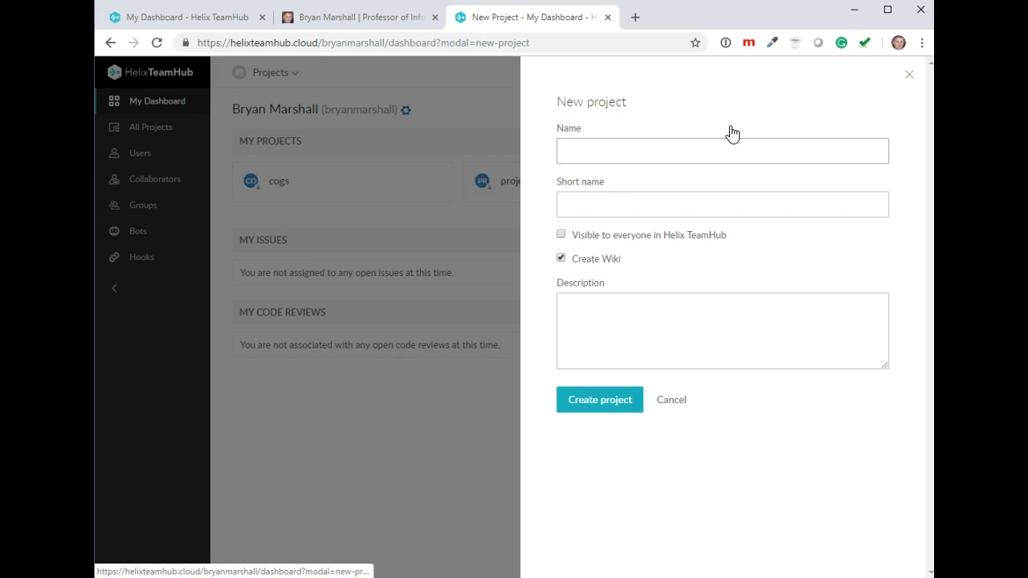
{"action": "left_click", "coordinate": [703, 148]}
{"action": "type", "text": "homework"}
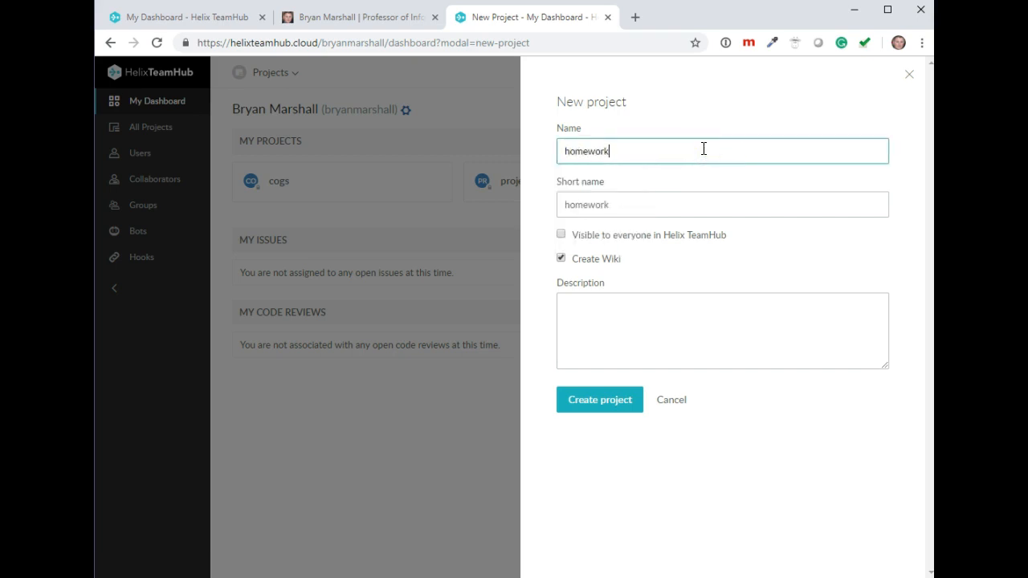
{"action": "left_click", "coordinate": [608, 400]}
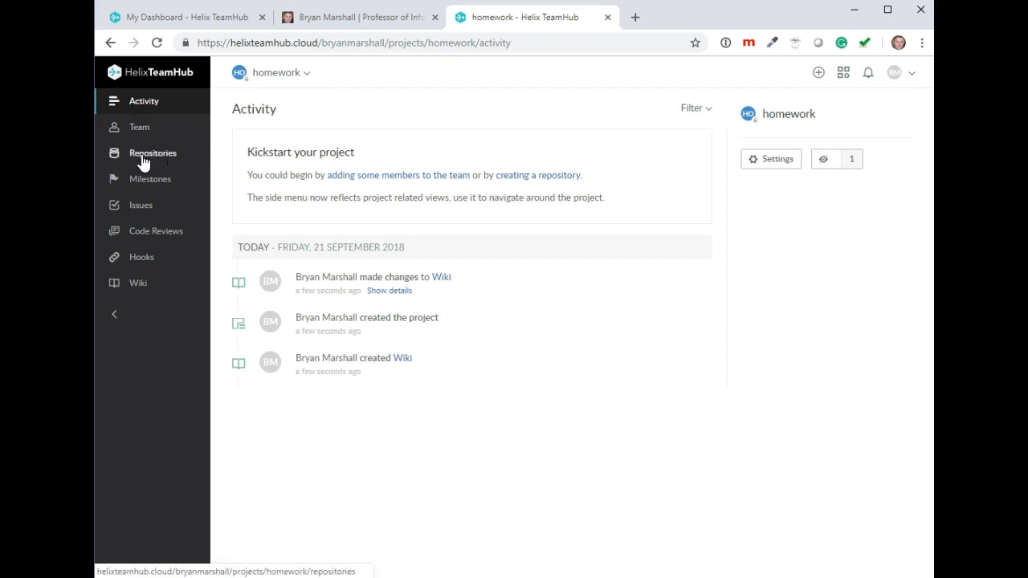
Create a new Git repository with the short name assign02 in the homework project
{"action": "left_click", "coordinate": [147, 163]}
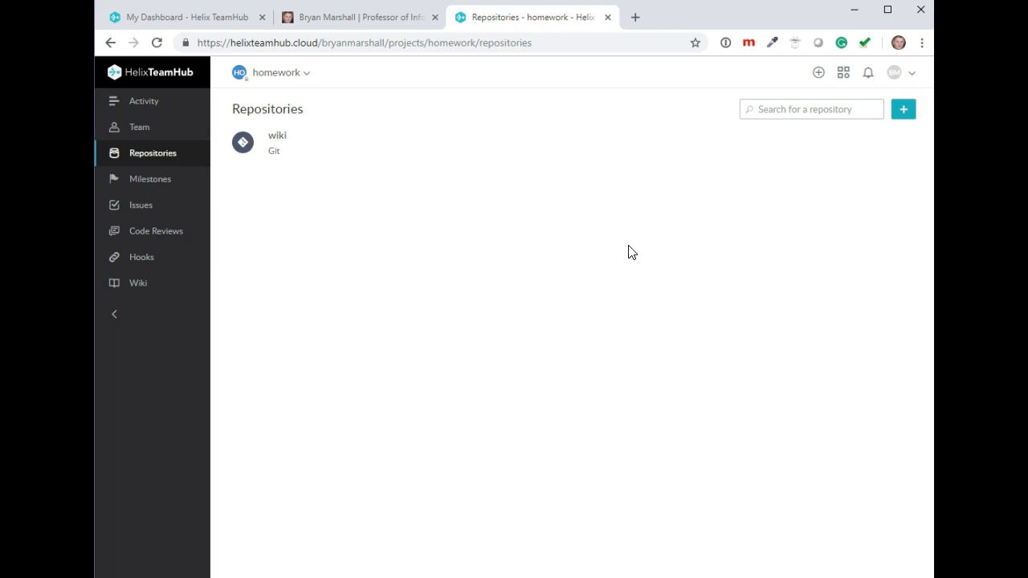
{"action": "left_click", "coordinate": [903, 113]}
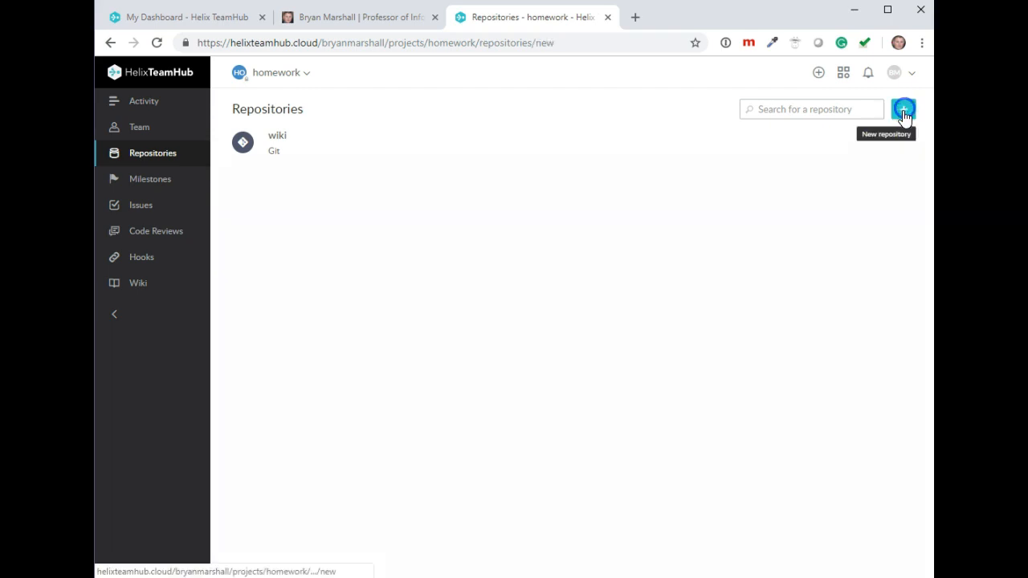
{"action": "left_click", "coordinate": [640, 193]}
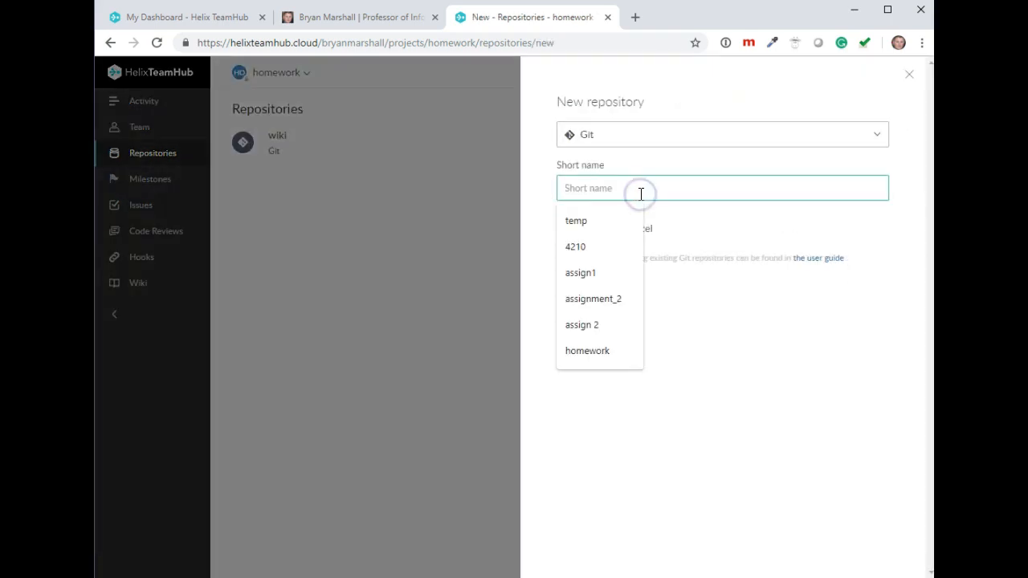
{"action": "type", "text": "assign02"}
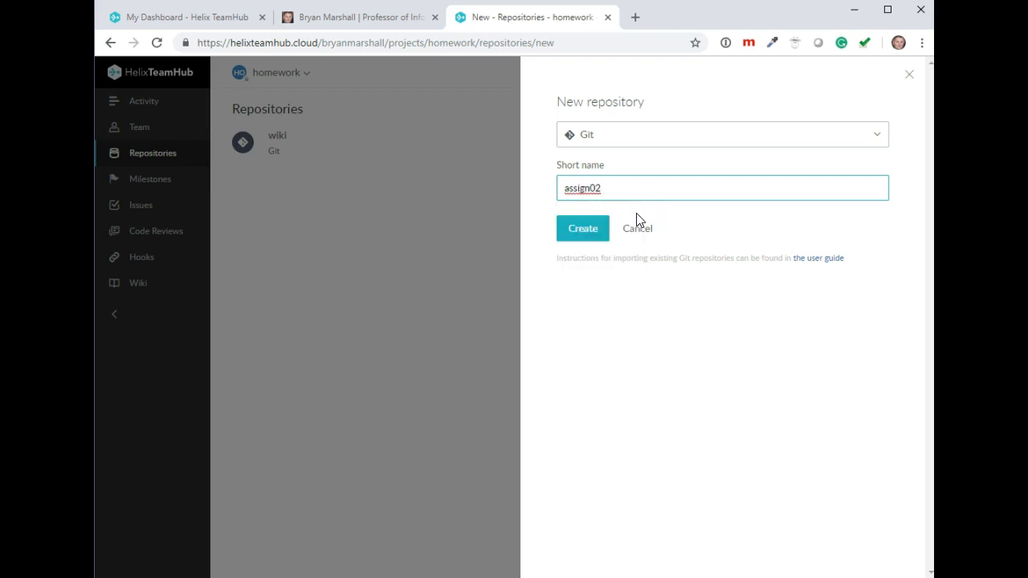
{"action": "left_click", "coordinate": [592, 234]}
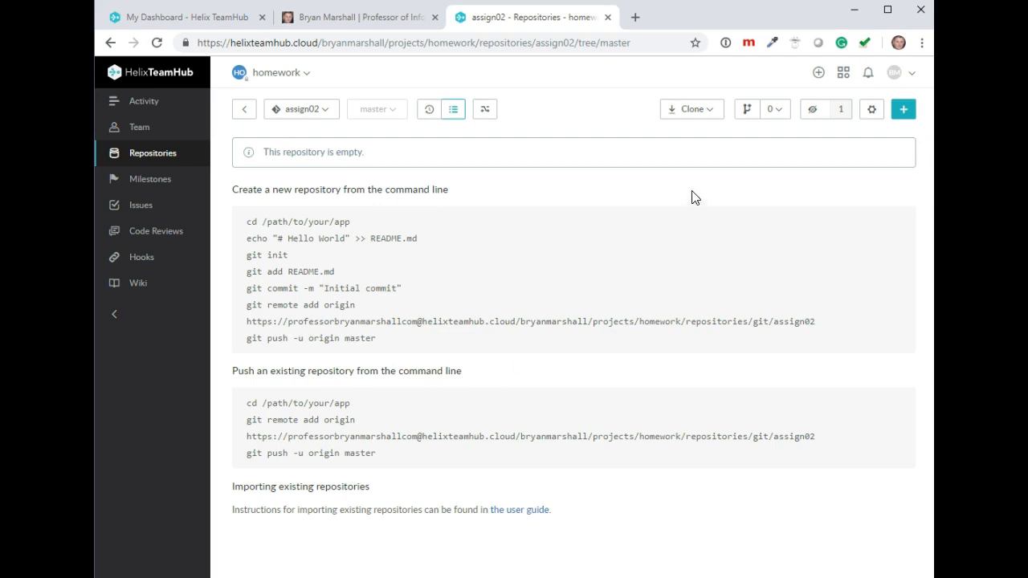
Copy the HTTP clone URL of the assign02 repository and switch to GitHub Desktop
{"action": "left_click", "coordinate": [696, 110]}
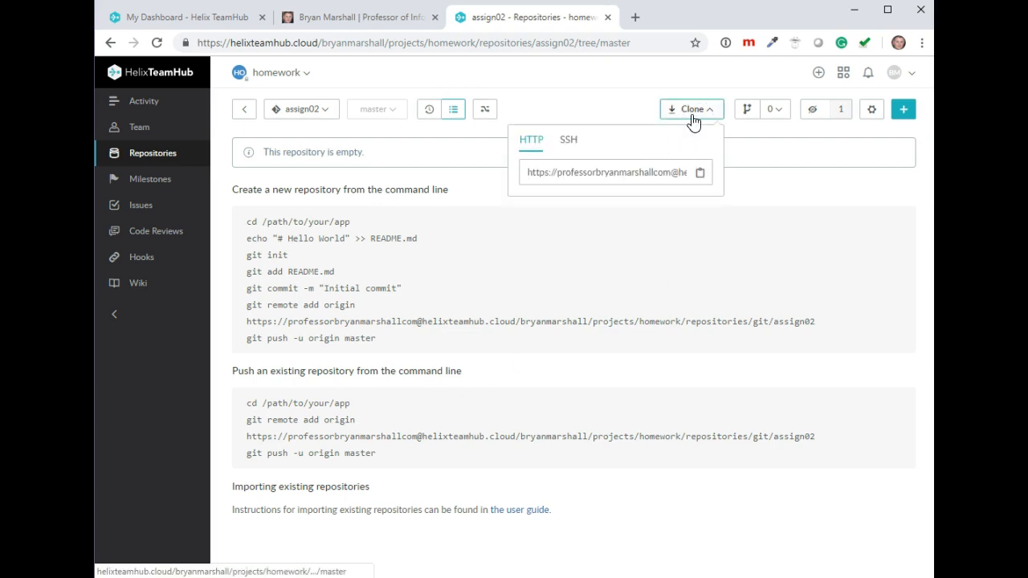
{"action": "left_click", "coordinate": [631, 173]}
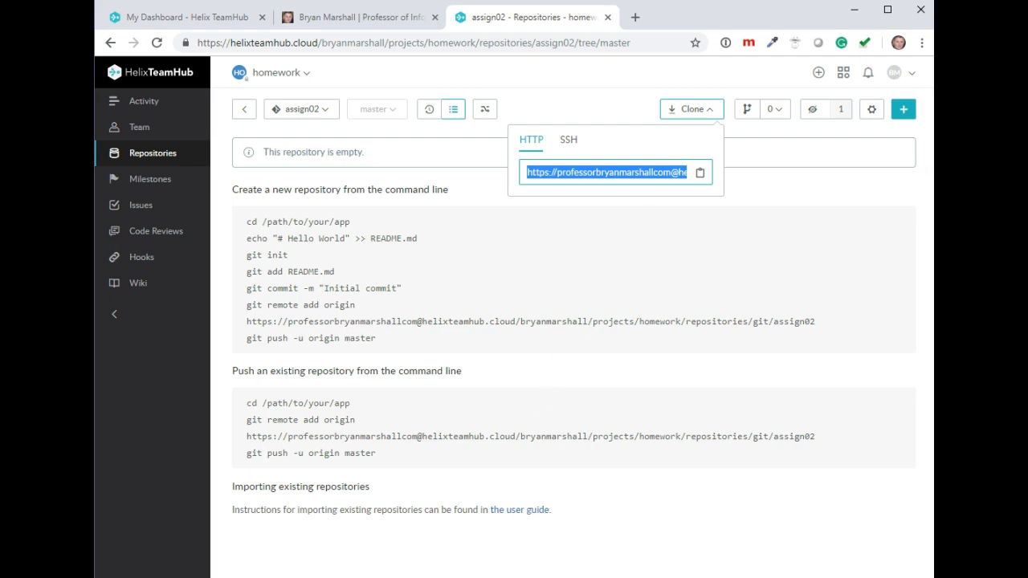
{"action": "left_click", "coordinate": [536, 577]}
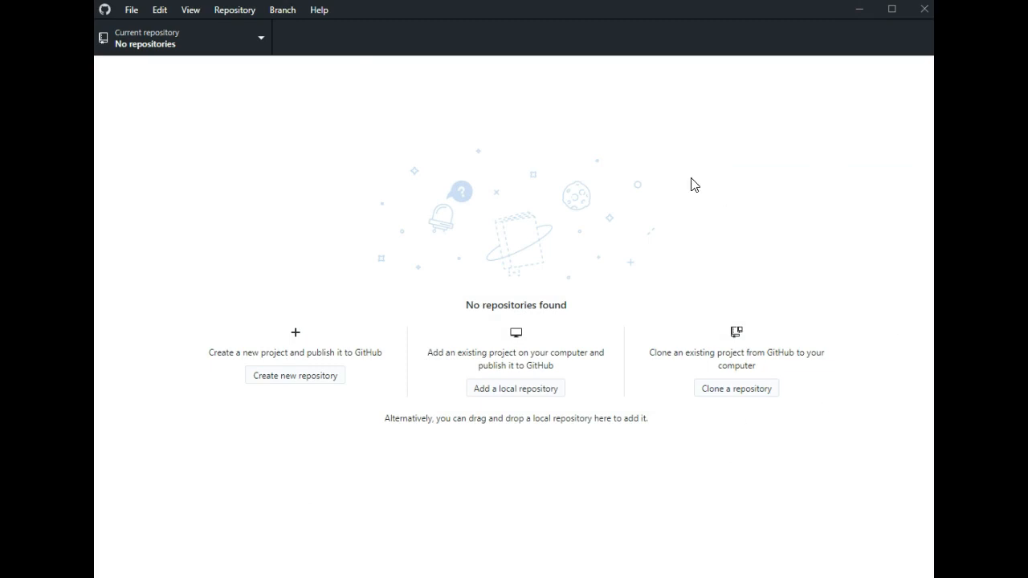
Start cloning a repository by URL and enter the copied assign02 repository address
{"action": "left_click", "coordinate": [741, 392]}
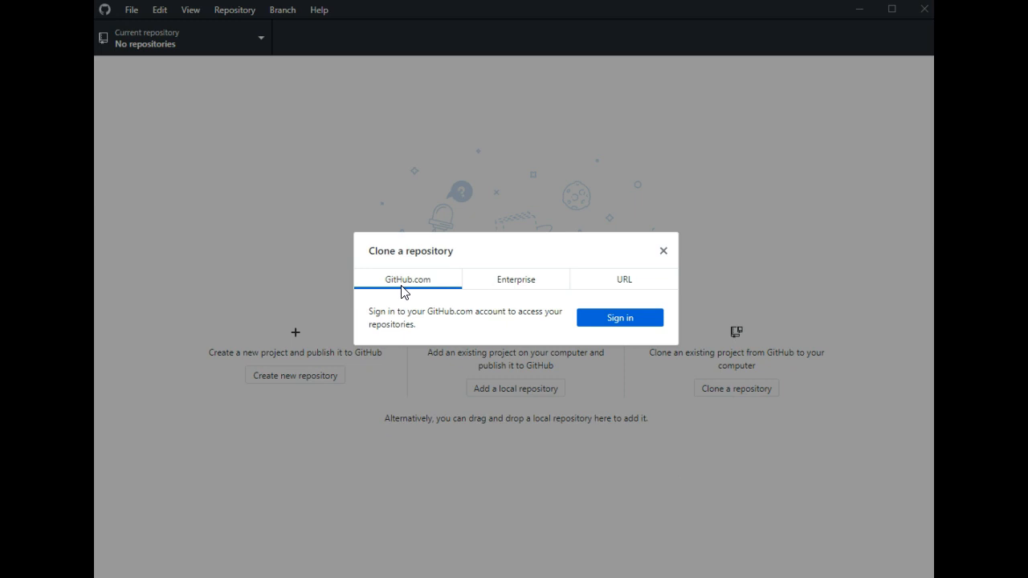
{"action": "left_click", "coordinate": [631, 285]}
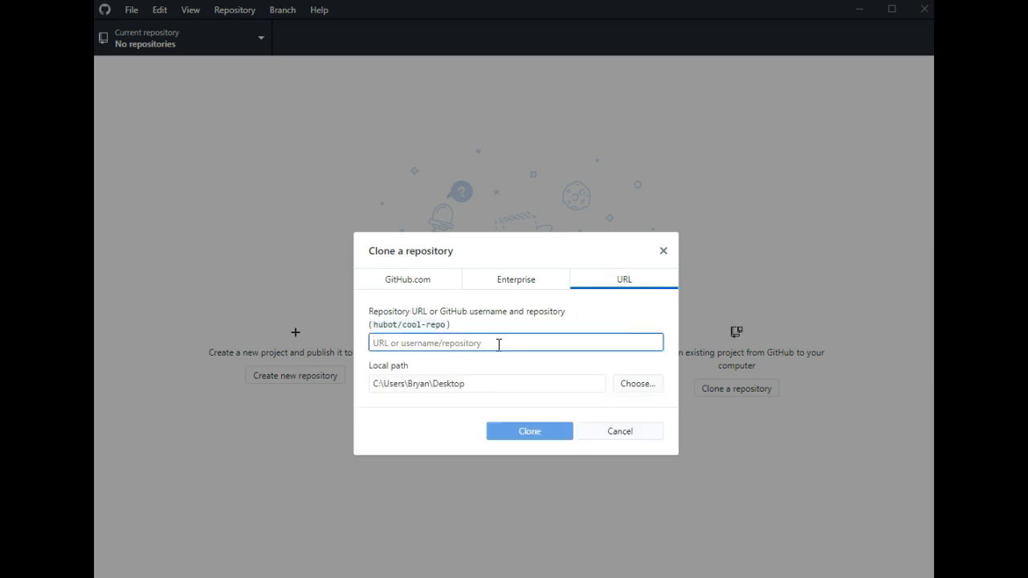
{"action": "key", "text": "ctrl+v"}
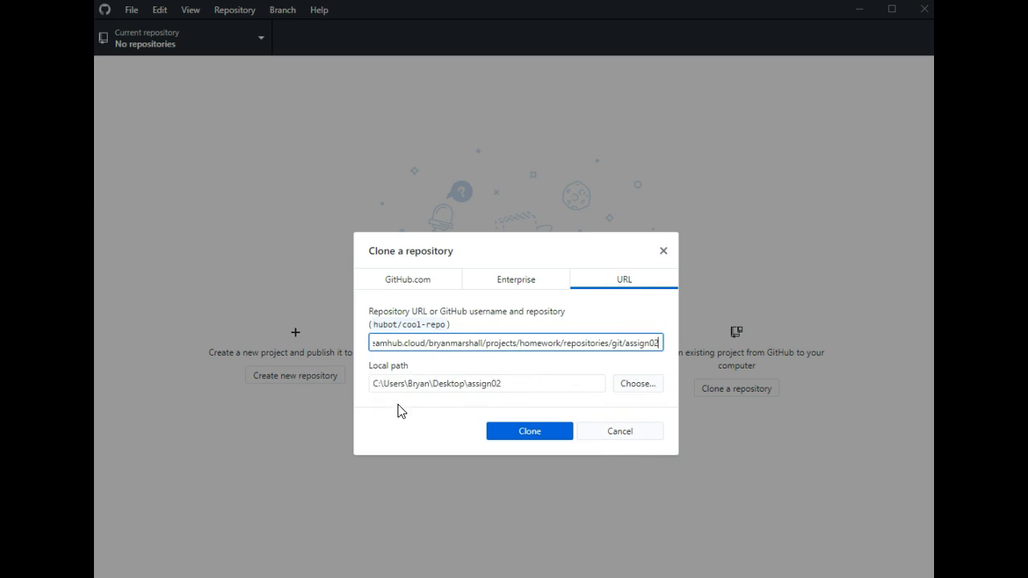
Browse for the clone's local path to the php\homework folder on the PKBACK# 001 (G:) drive
{"action": "left_click", "coordinate": [633, 384]}
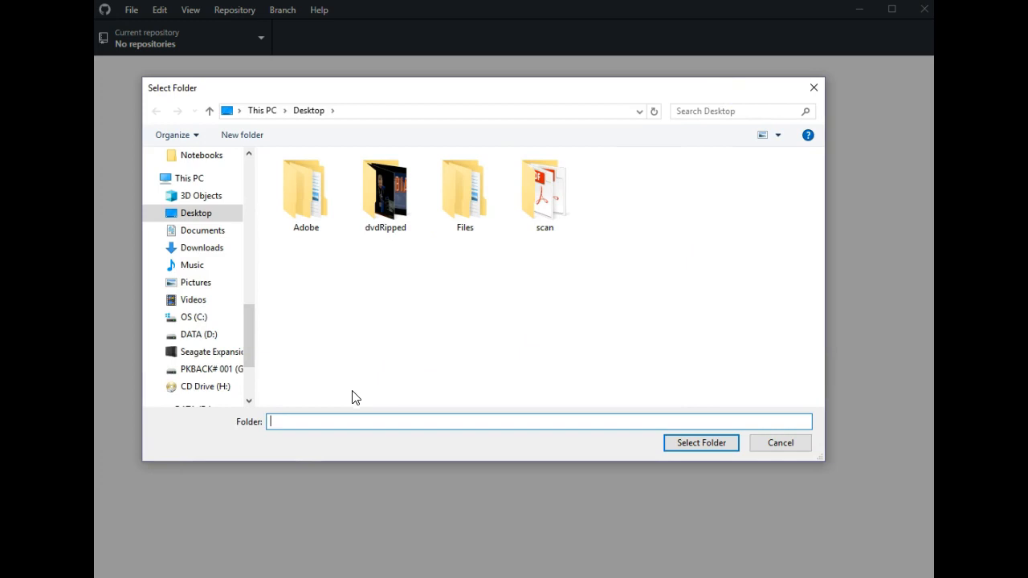
{"action": "left_click", "coordinate": [211, 373]}
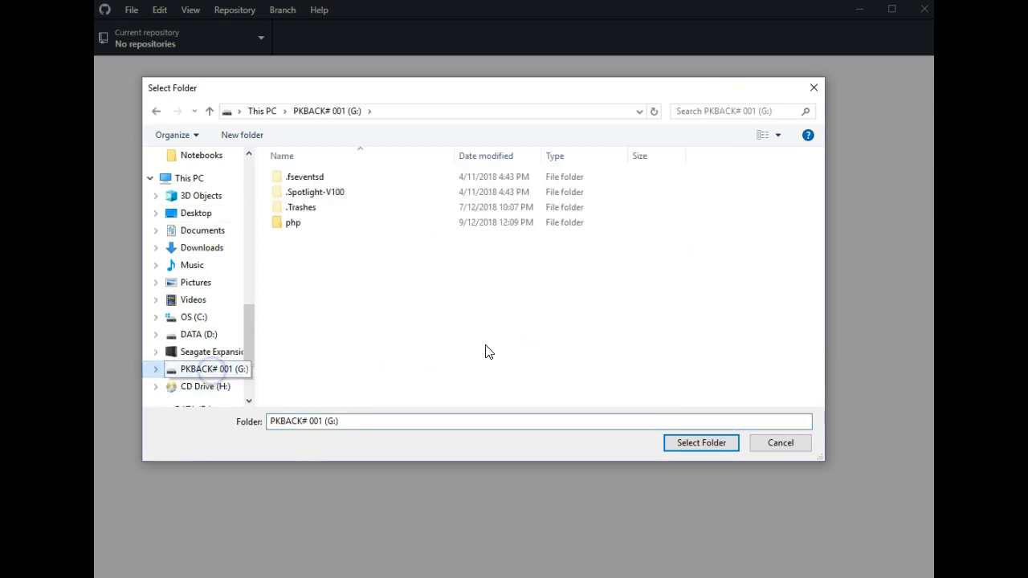
{"action": "double_click", "coordinate": [293, 223]}
{"action": "left_click", "coordinate": [295, 195]}
{"action": "double_click", "coordinate": [295, 195]}
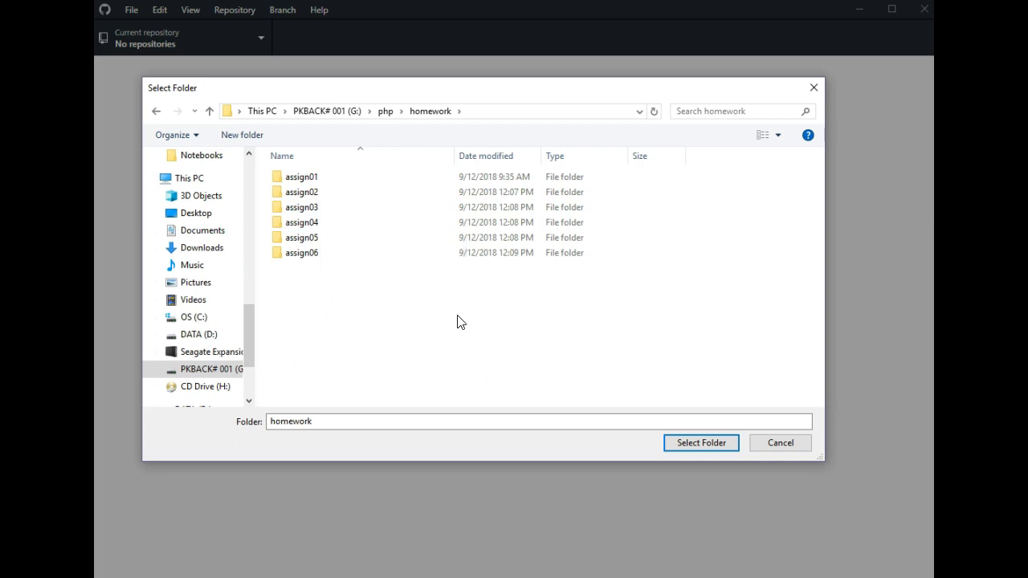
Permanently delete the existing assign02 folder from the homework folder
{"action": "left_click", "coordinate": [323, 194]}
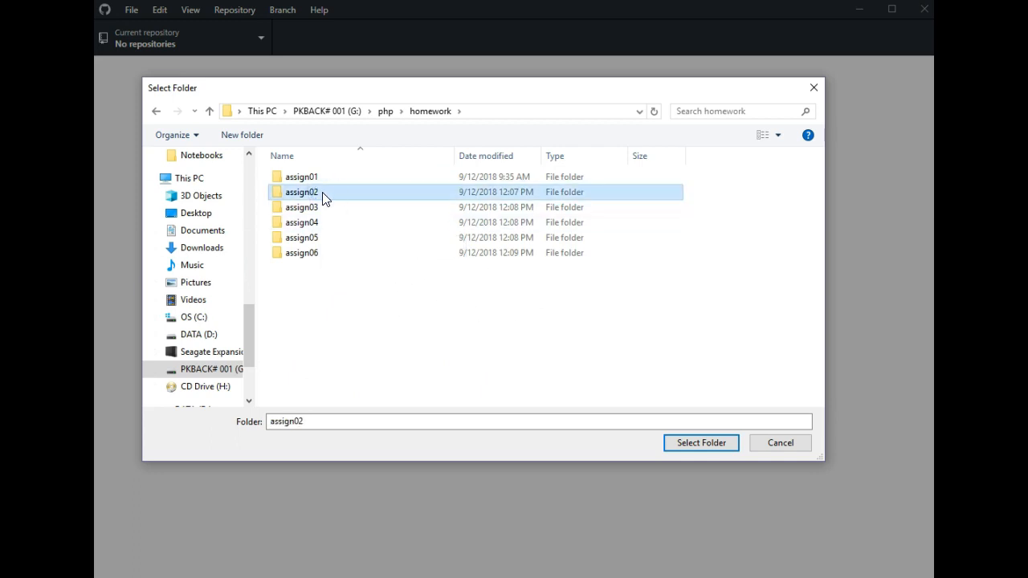
{"action": "right_click", "coordinate": [325, 199]}
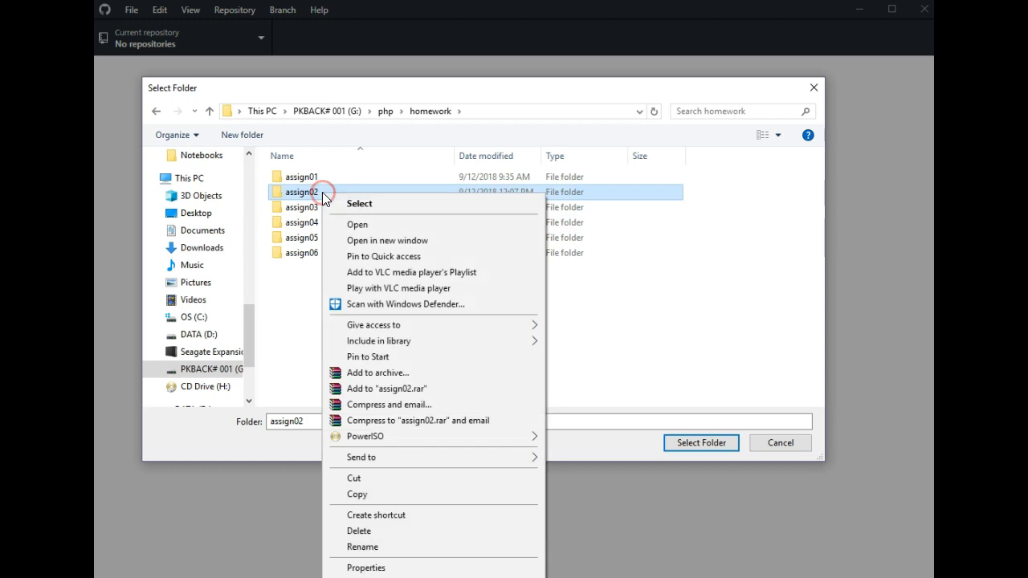
{"action": "left_click", "coordinate": [372, 530]}
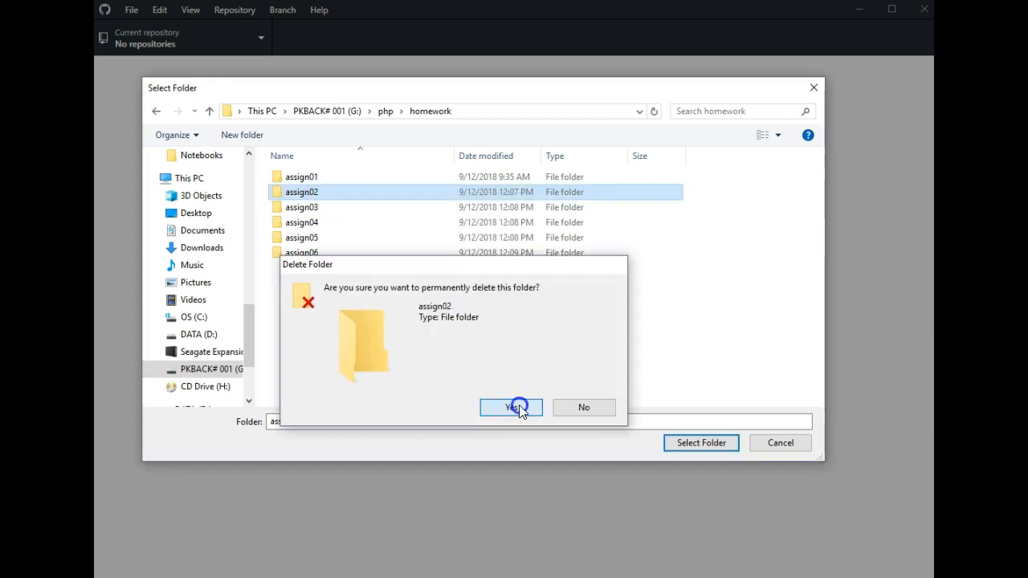
{"action": "left_click", "coordinate": [519, 408]}
Choose the php\homework folder as the clone location and clone the repository to G:\php\homework\assign02
{"action": "left_click", "coordinate": [386, 112]}
{"action": "left_click", "coordinate": [293, 192]}
{"action": "left_click", "coordinate": [685, 447]}
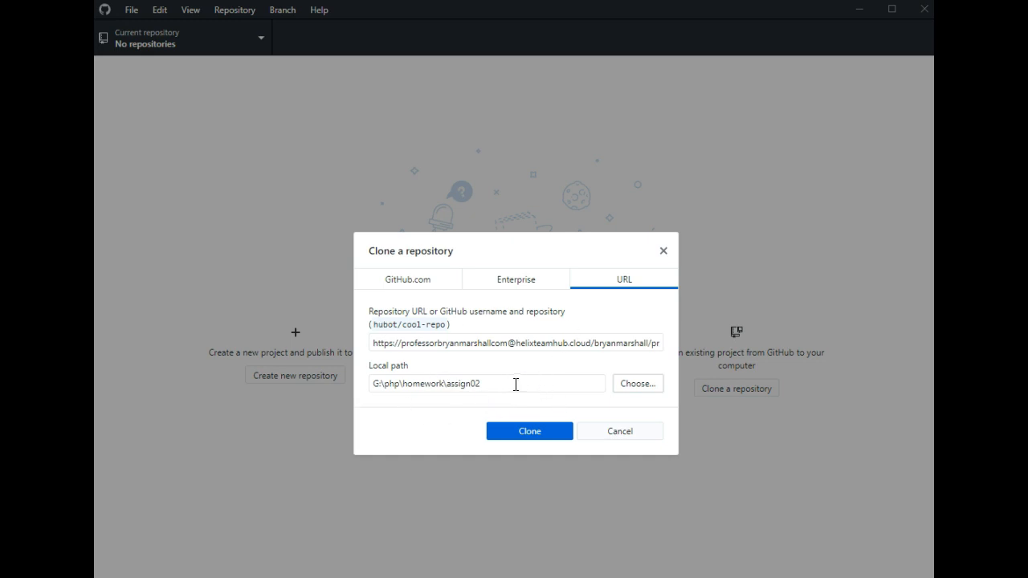
{"action": "left_click", "coordinate": [543, 432]}
{"action": "left_click", "coordinate": [542, 433]}
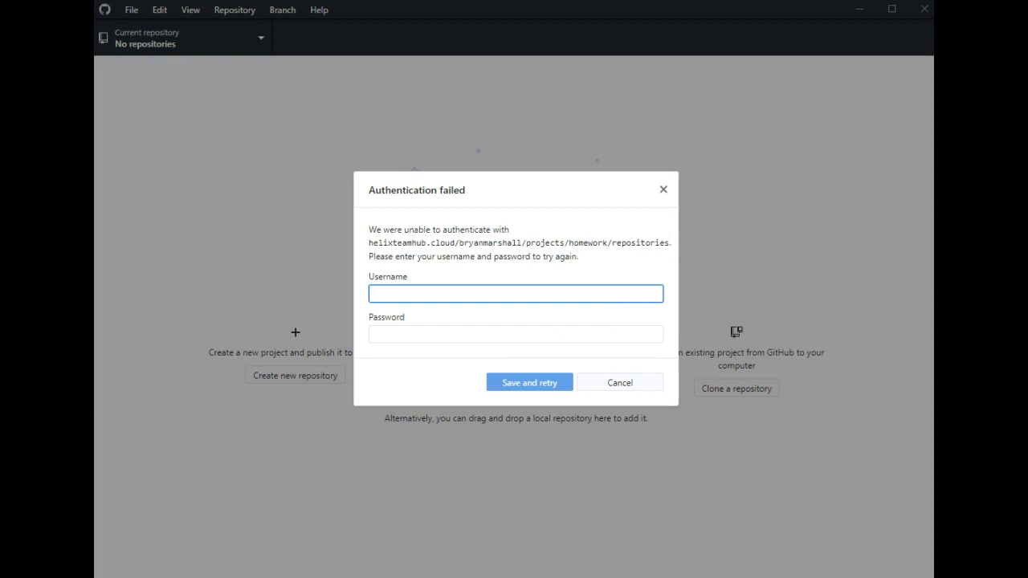
Copy the account username from the first Helix TeamHub login in 1Password and paste it as the username in GitHub Desktop's authentication dialog
{"action": "key", "text": "alt+Tab"}
{"action": "right_click", "coordinate": [728, 43]}
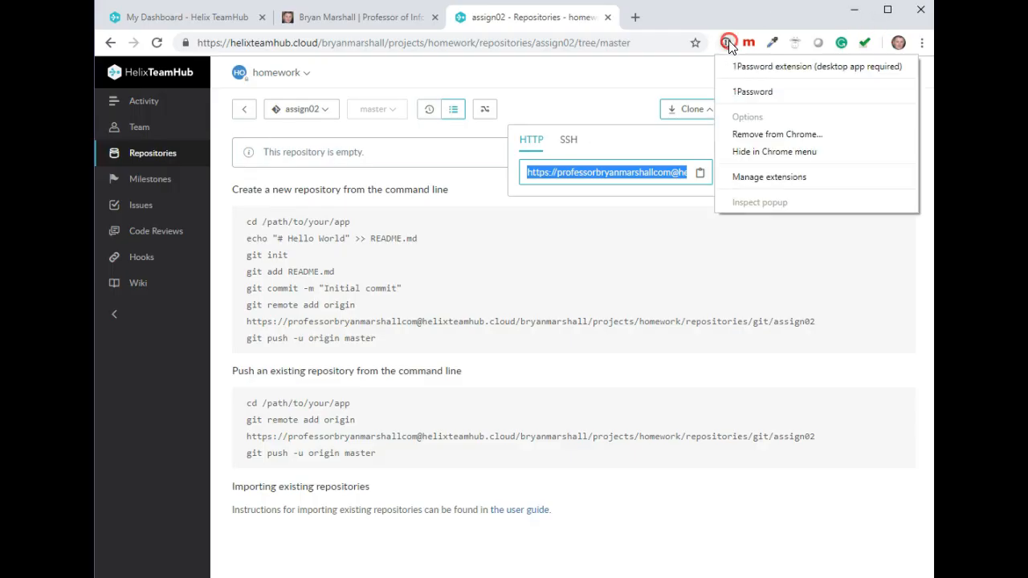
{"action": "left_click", "coordinate": [726, 41]}
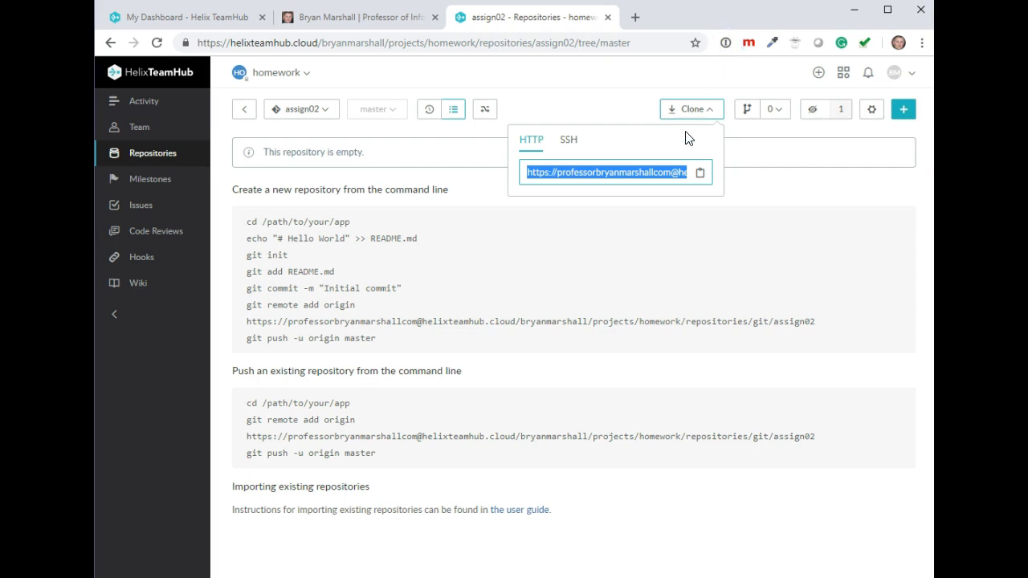
{"action": "left_click", "coordinate": [727, 43]}
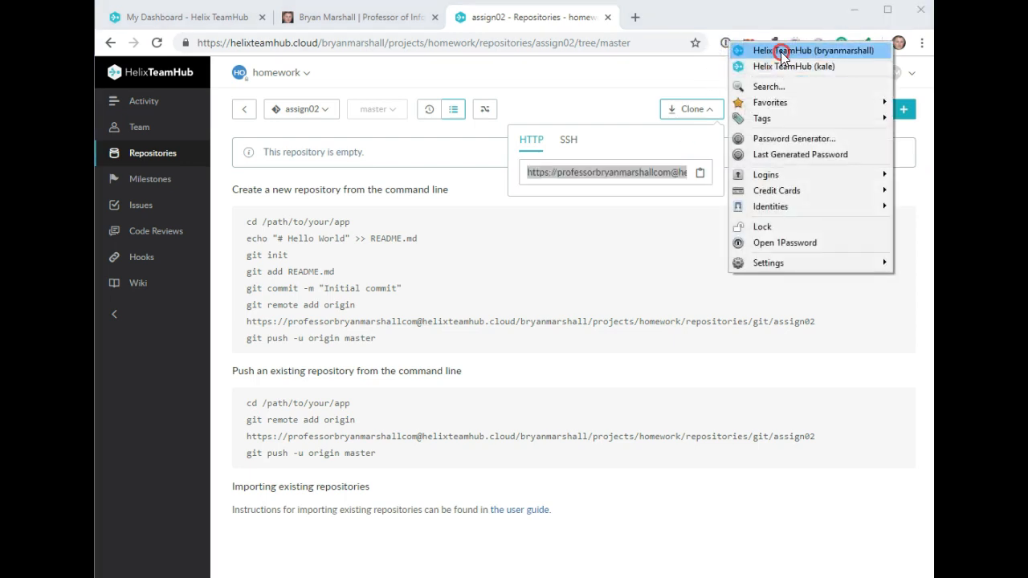
{"action": "right_click", "coordinate": [781, 50]}
{"action": "left_click", "coordinate": [924, 51]}
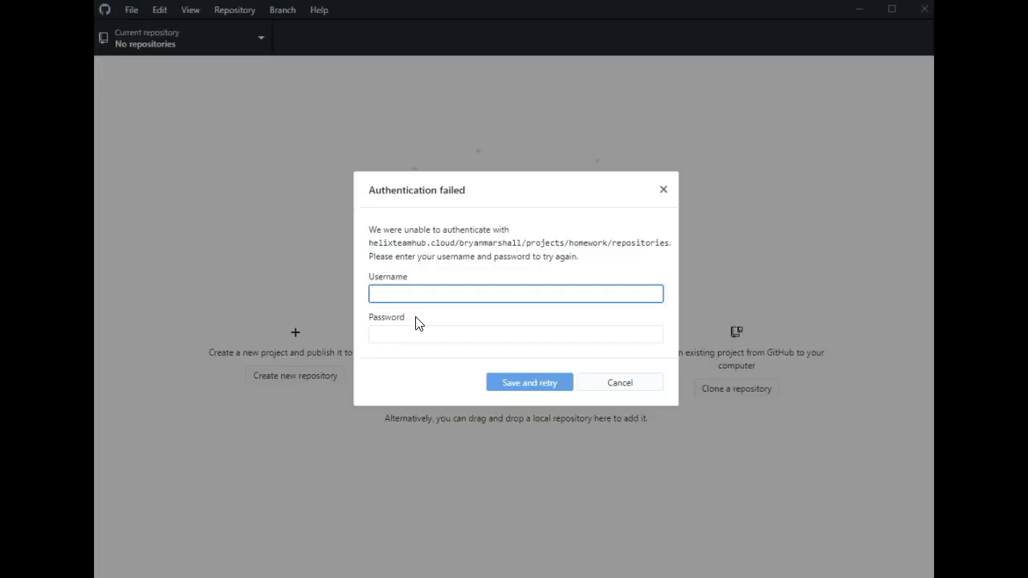
{"action": "key", "text": "ctrl+v"}
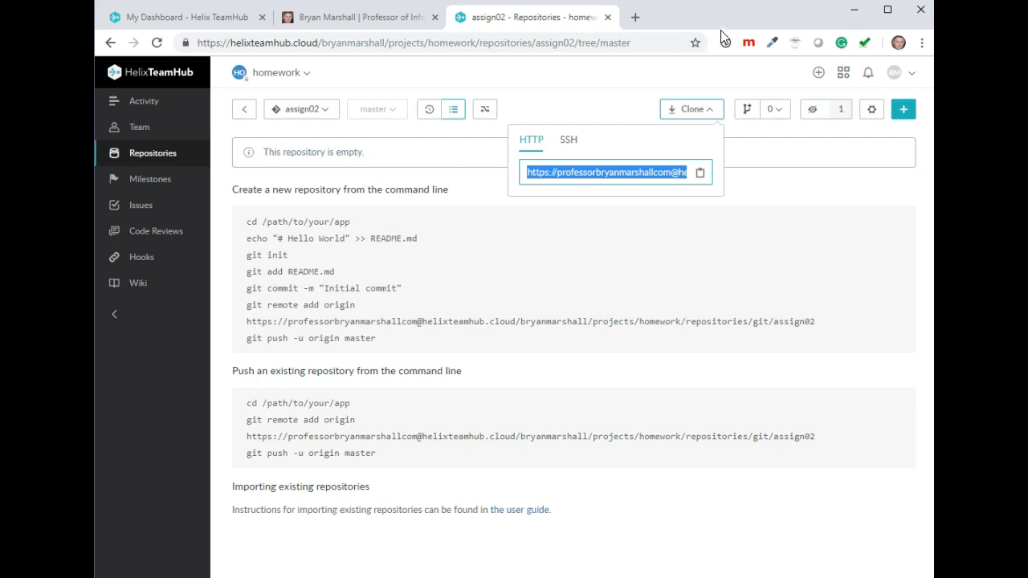
Copy the password from the first Helix TeamHub login in 1Password, paste it into GitHub Desktop's authentication dialog, and save and retry
{"action": "left_click", "coordinate": [724, 43]}
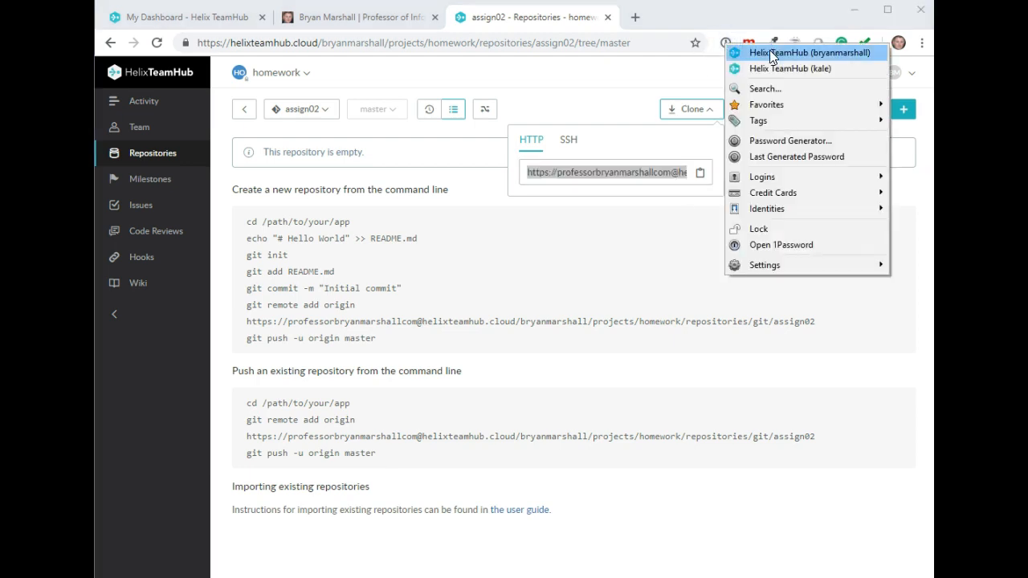
{"action": "mouse_move", "coordinate": [769, 52]}
{"action": "left_click", "coordinate": [922, 69]}
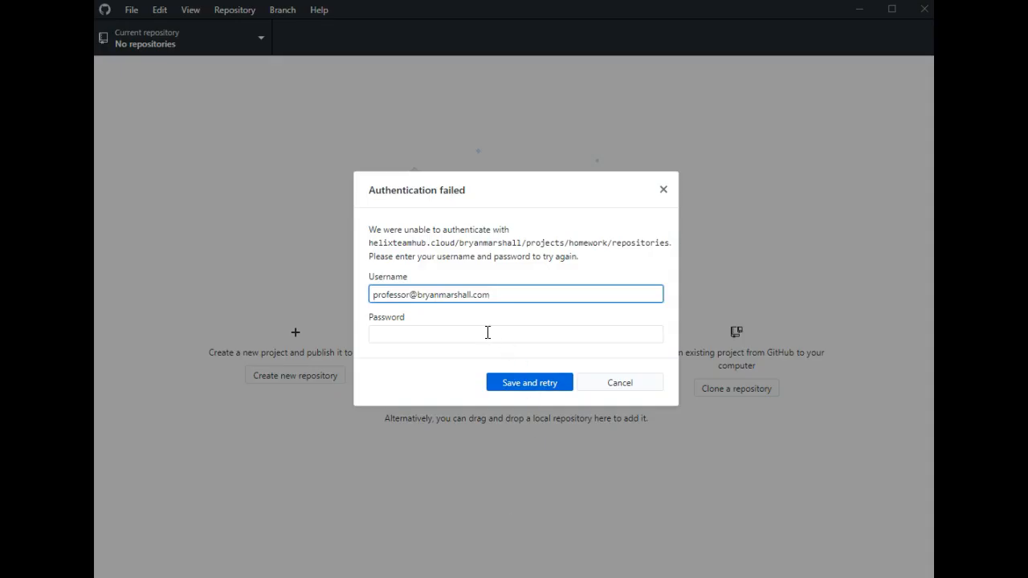
{"action": "left_click", "coordinate": [479, 331]}
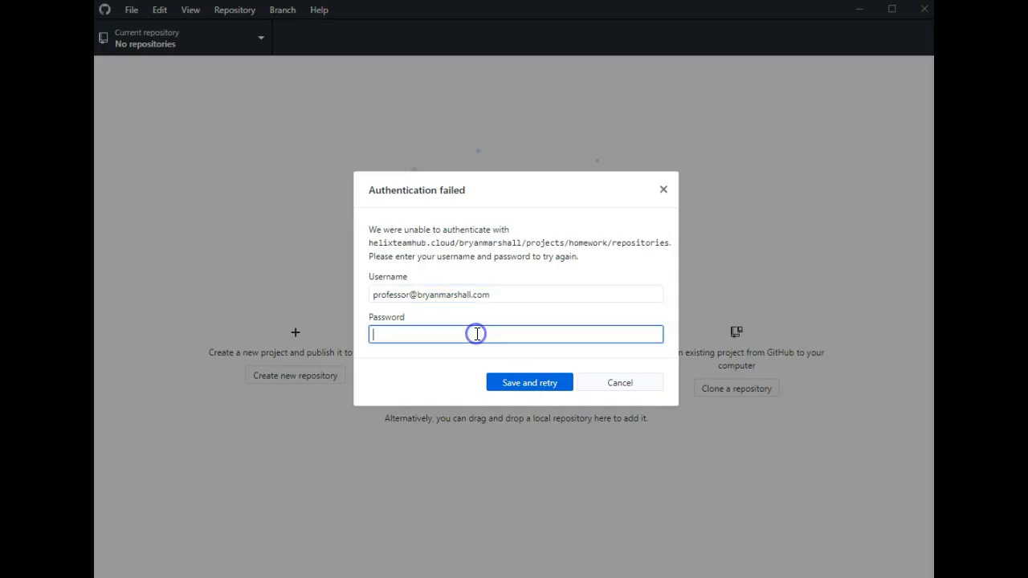
{"action": "left_click", "coordinate": [529, 385]}
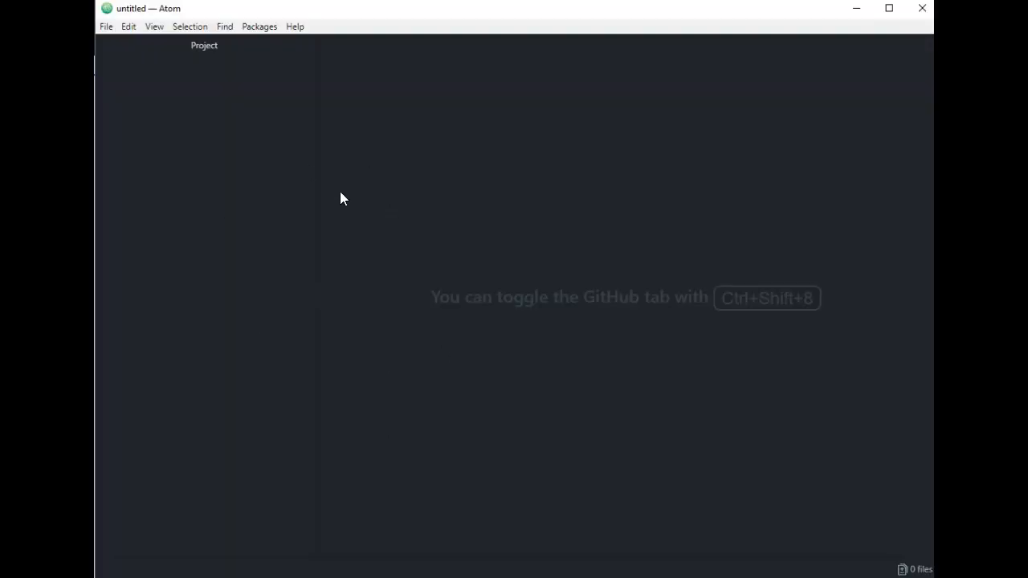
In Atom, add G:\php\homework\assign02 as a project folder and look through its .git folder
{"action": "left_click", "coordinate": [107, 27]}
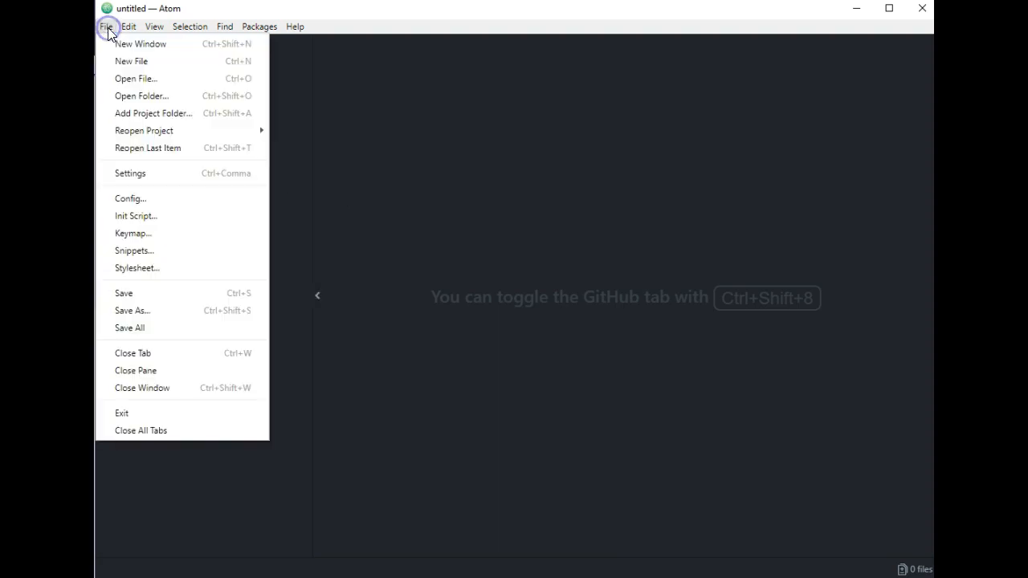
{"action": "left_click", "coordinate": [149, 113]}
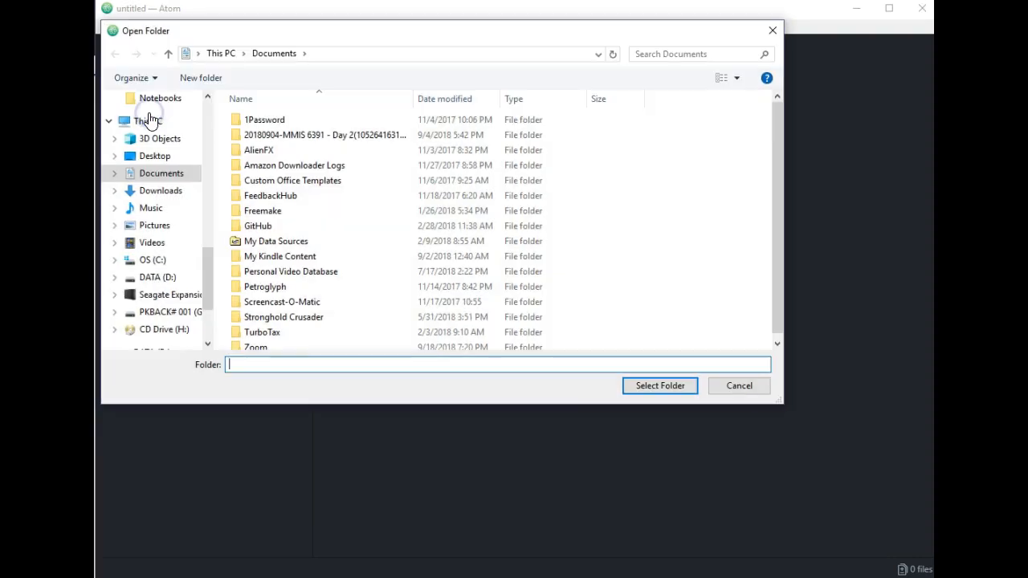
{"action": "left_click", "coordinate": [166, 312]}
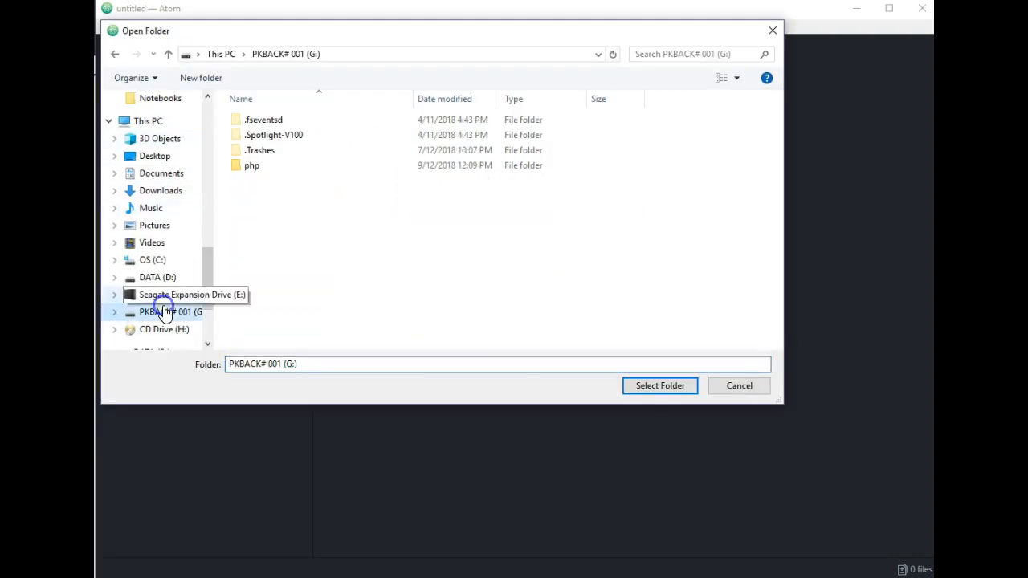
{"action": "double_click", "coordinate": [243, 170]}
{"action": "double_click", "coordinate": [266, 136]}
{"action": "left_click", "coordinate": [266, 137]}
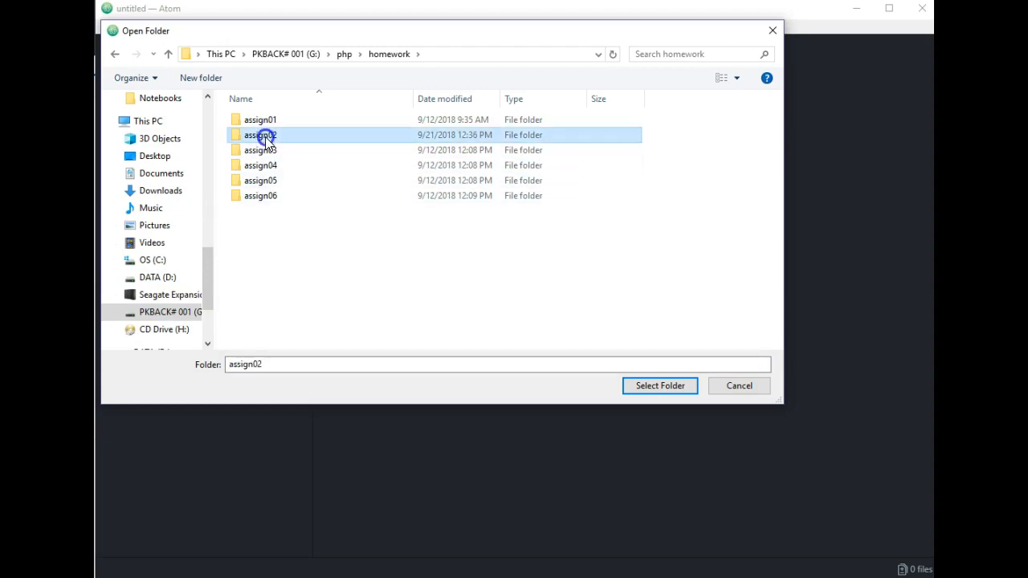
{"action": "left_click", "coordinate": [661, 385]}
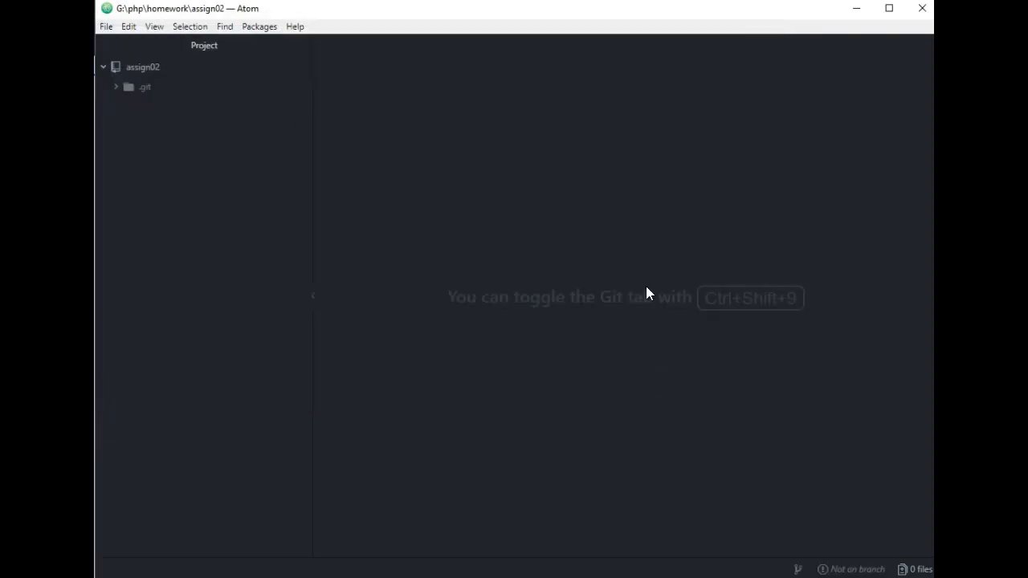
{"action": "left_click", "coordinate": [115, 87]}
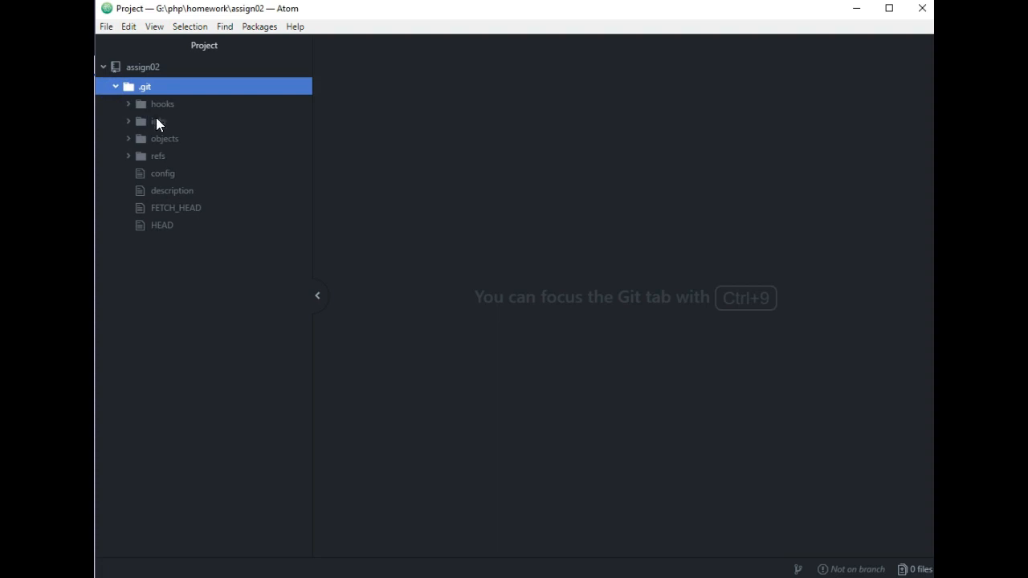
{"action": "left_click", "coordinate": [117, 87]}
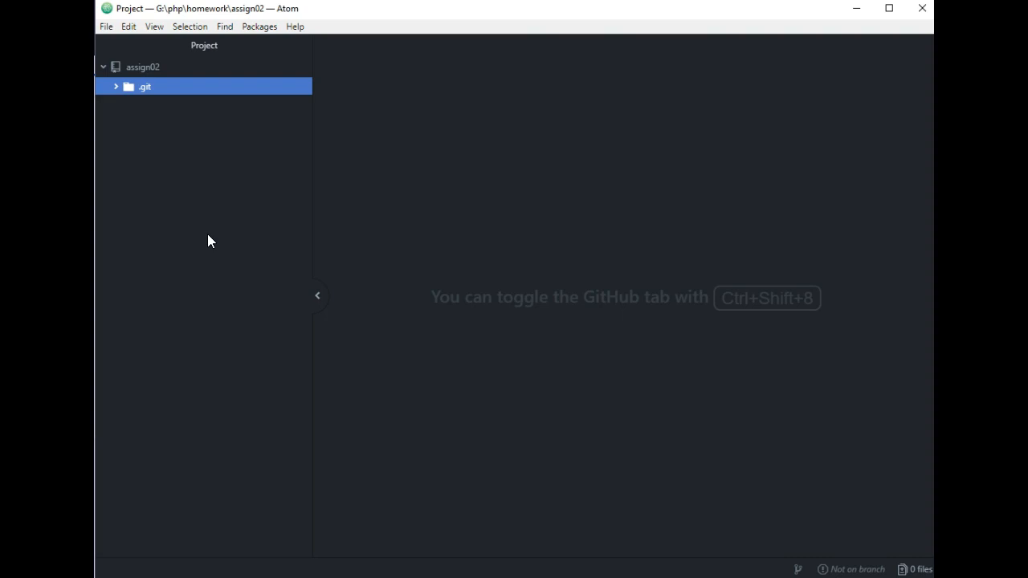
Save the open folder as a project titled Assign02 with the Project Manager package
{"action": "left_click", "coordinate": [253, 26]}
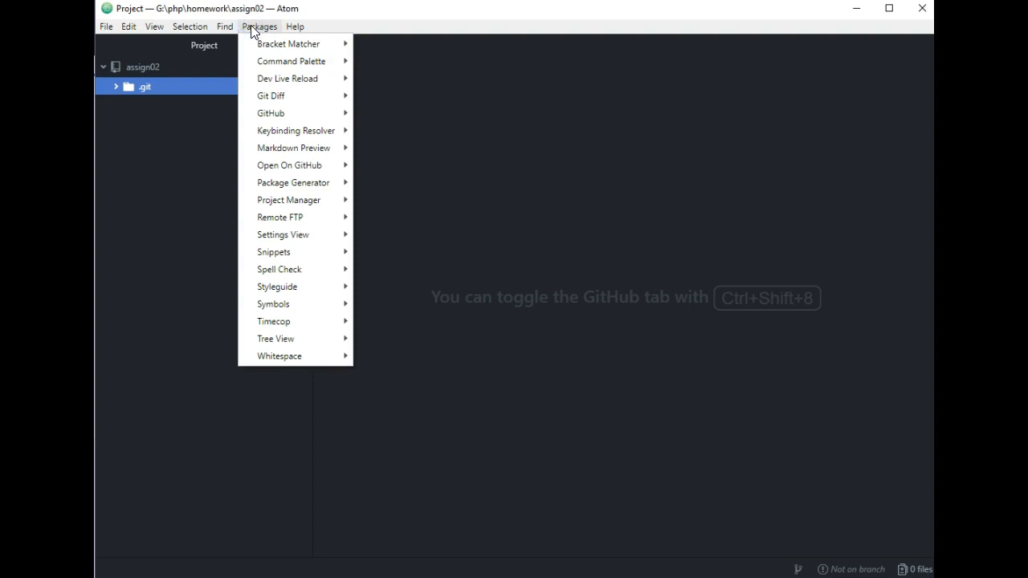
{"action": "mouse_move", "coordinate": [316, 210]}
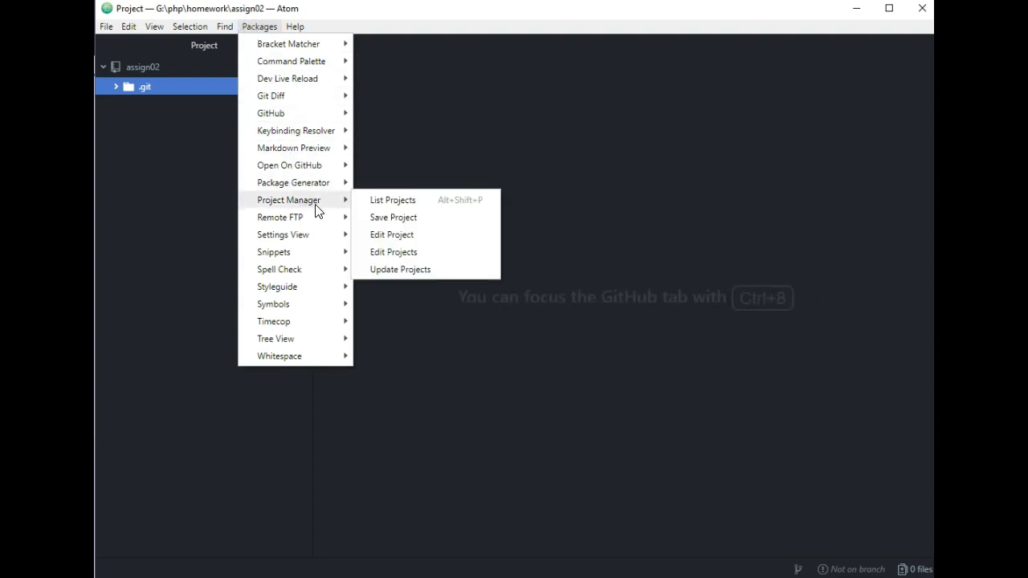
{"action": "left_click", "coordinate": [393, 217]}
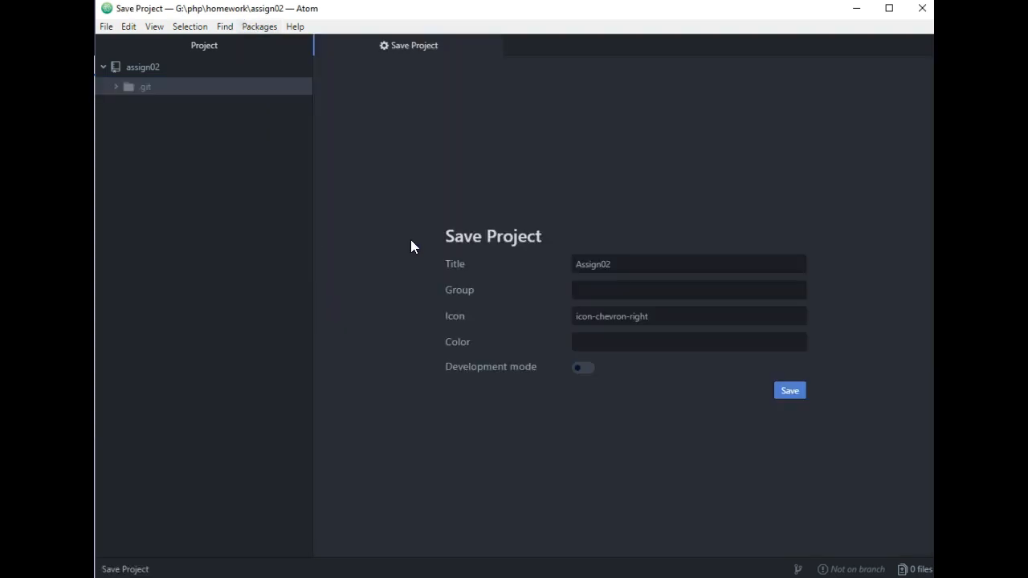
{"action": "left_click", "coordinate": [789, 392]}
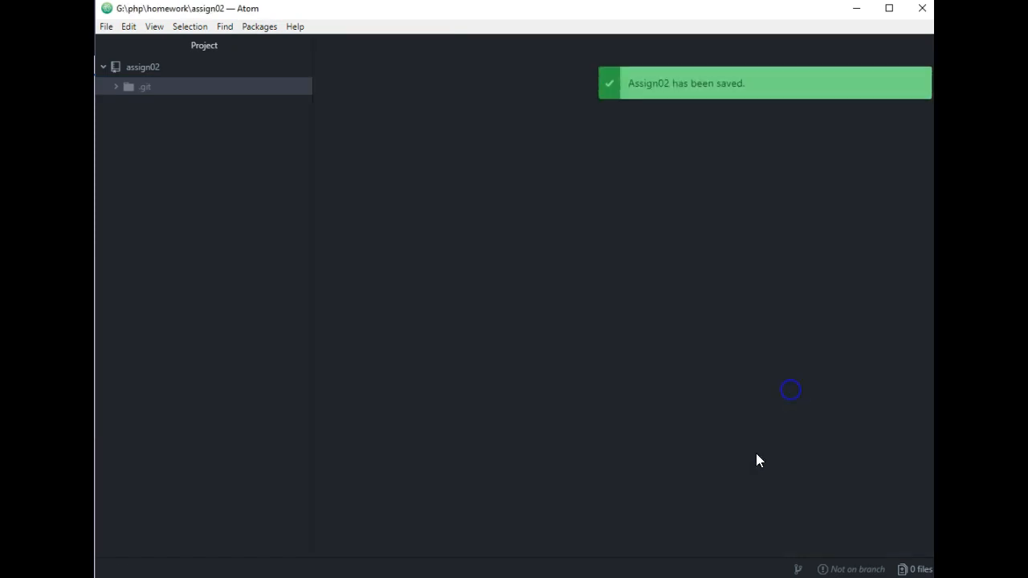
Create index.php in the assign02 folder with the text "hello moto" and save it
{"action": "left_click", "coordinate": [257, 27]}
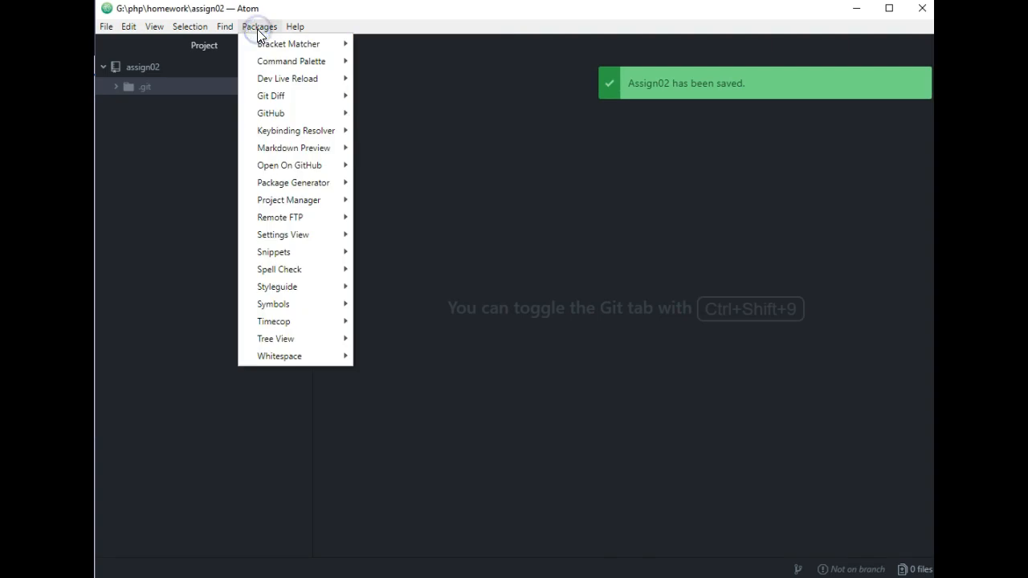
{"action": "mouse_move", "coordinate": [106, 27]}
{"action": "left_click", "coordinate": [127, 60]}
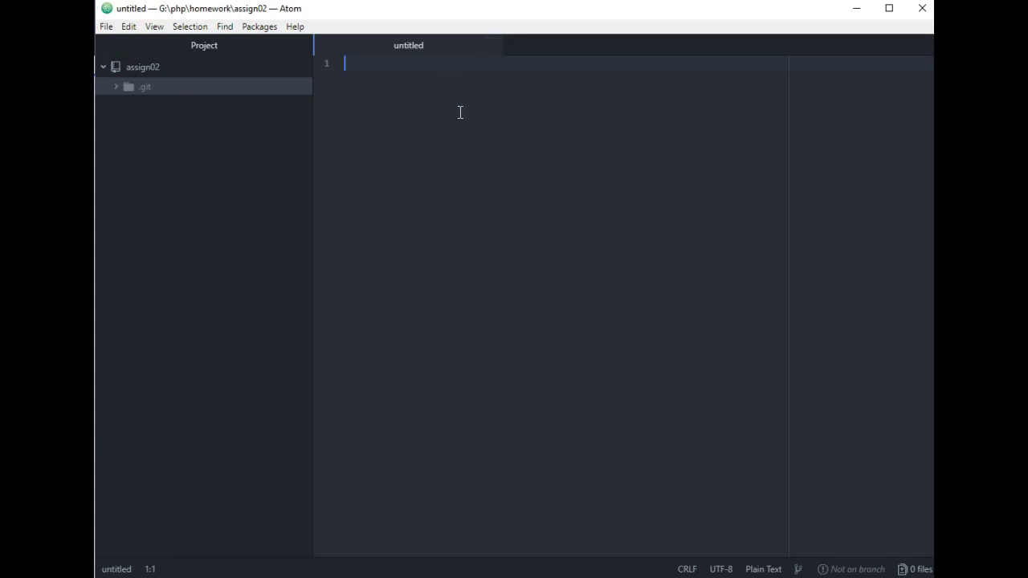
{"action": "key", "text": "ctrl+s"}
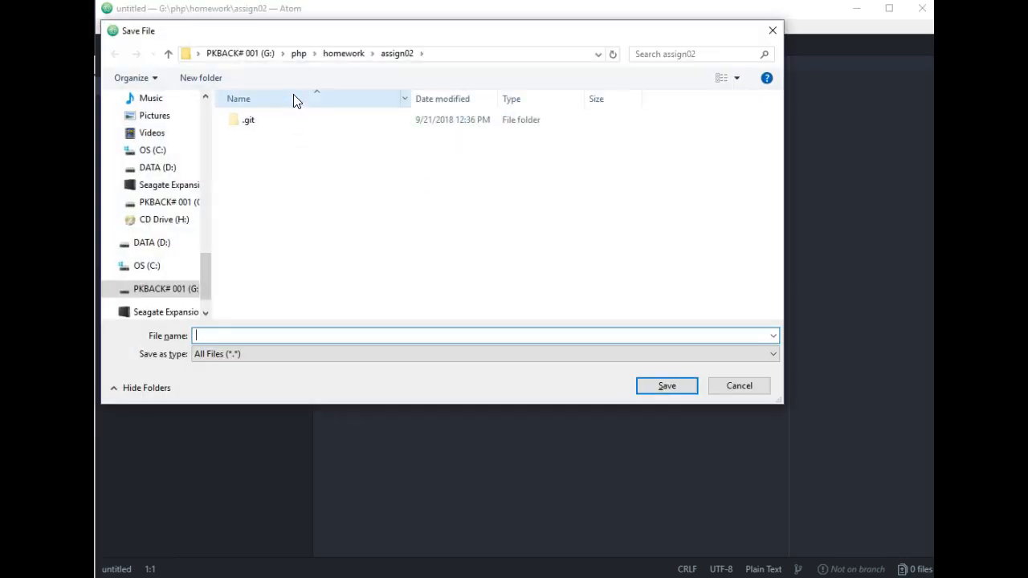
{"action": "type", "text": "in"}
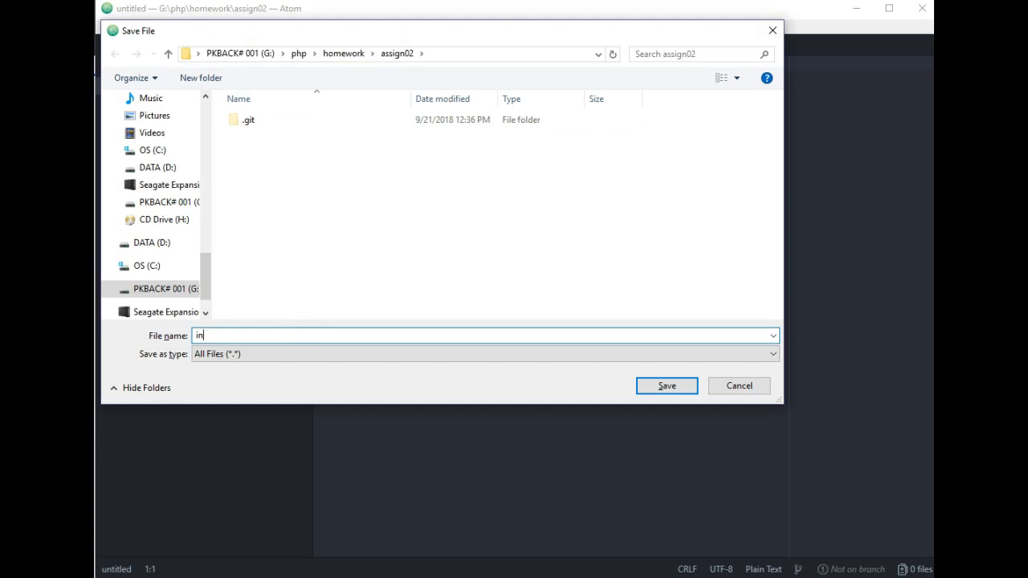
{"action": "type", "text": "dex.php"}
{"action": "key", "text": "Return"}
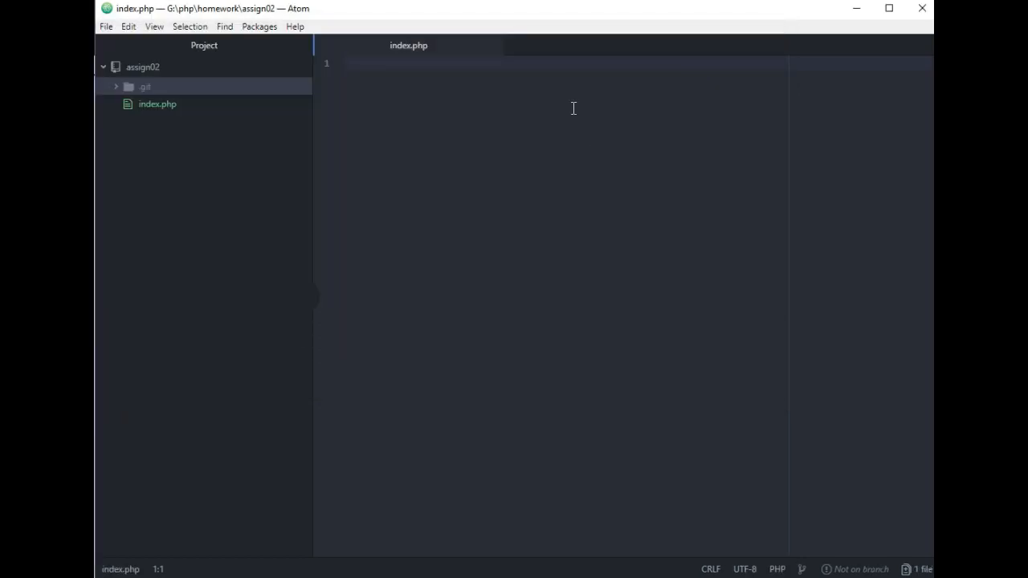
{"action": "type", "text": "hello moto"}
{"action": "key", "text": "ctrl+s"}
Switch to GitHub Desktop and commit index.php to master with the summary "first change"
{"action": "key", "text": "alt+Tab"}
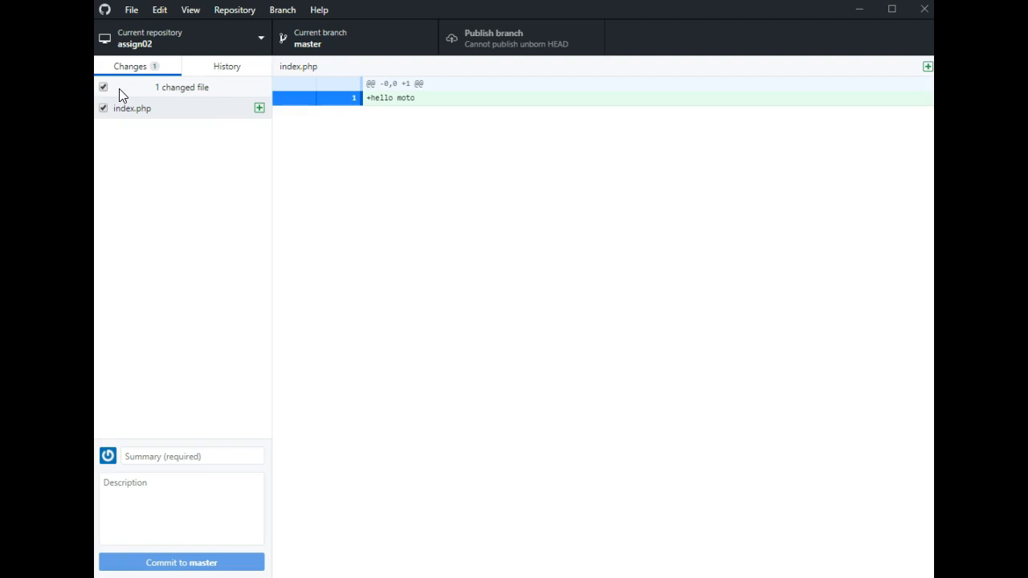
{"action": "left_click", "coordinate": [173, 454]}
{"action": "type", "text": "first"}
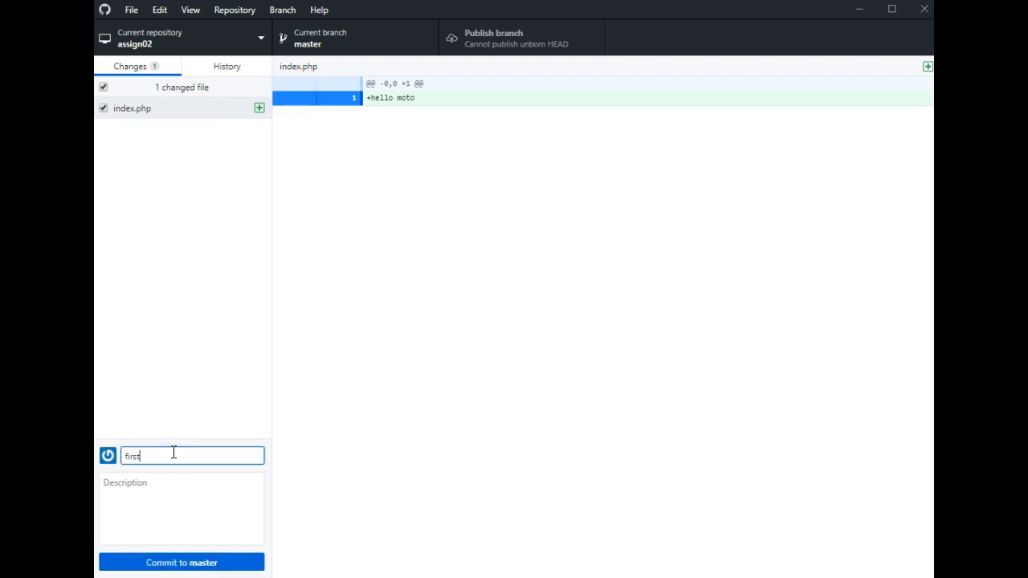
{"action": "type", "text": " change"}
{"action": "left_click", "coordinate": [180, 563]}
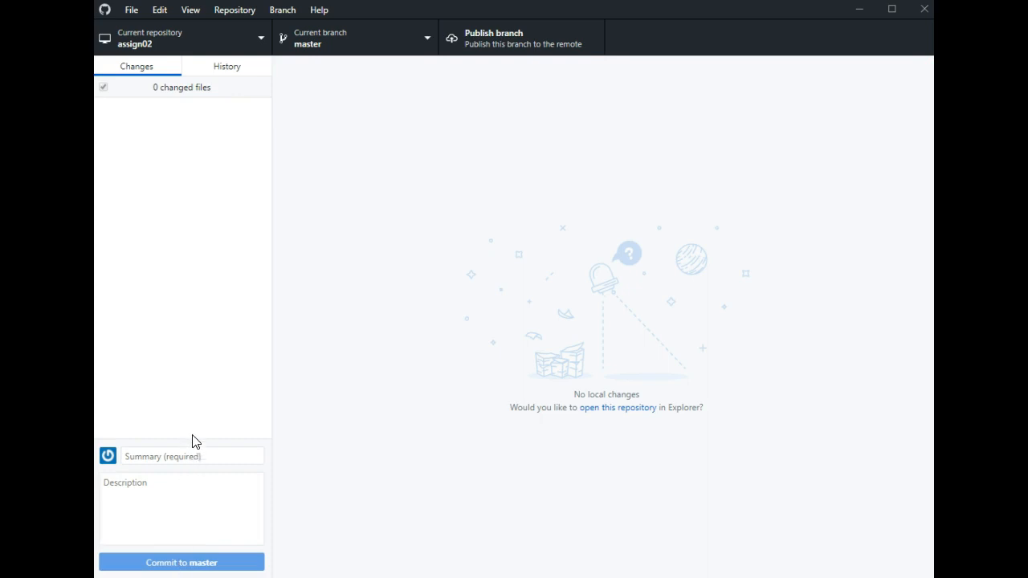
Switch to Helix TeamHub and reopen the assign02 repository to check whether the commit has reached it
{"action": "key", "text": "alt+Tab"}
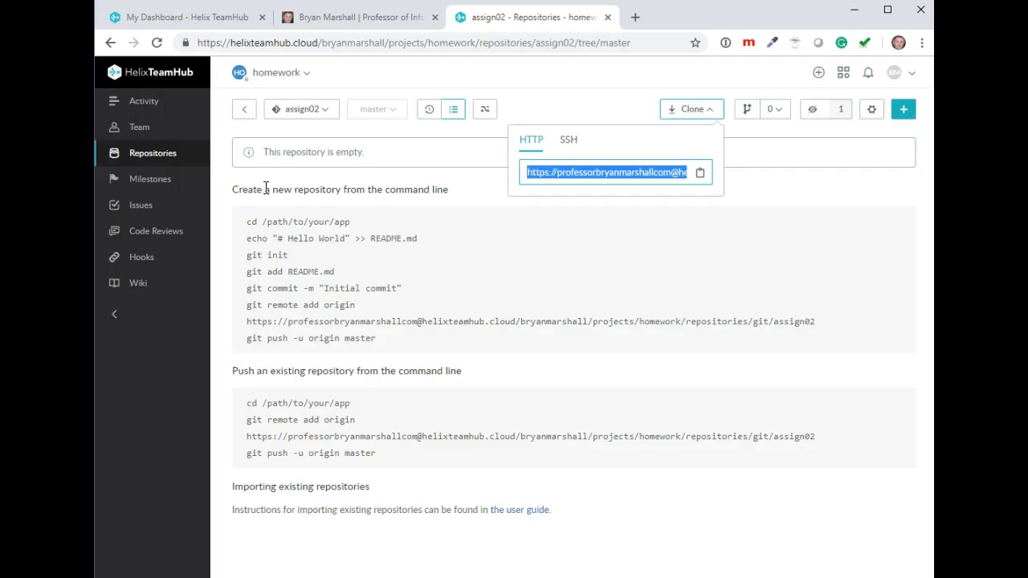
{"action": "left_click", "coordinate": [153, 160]}
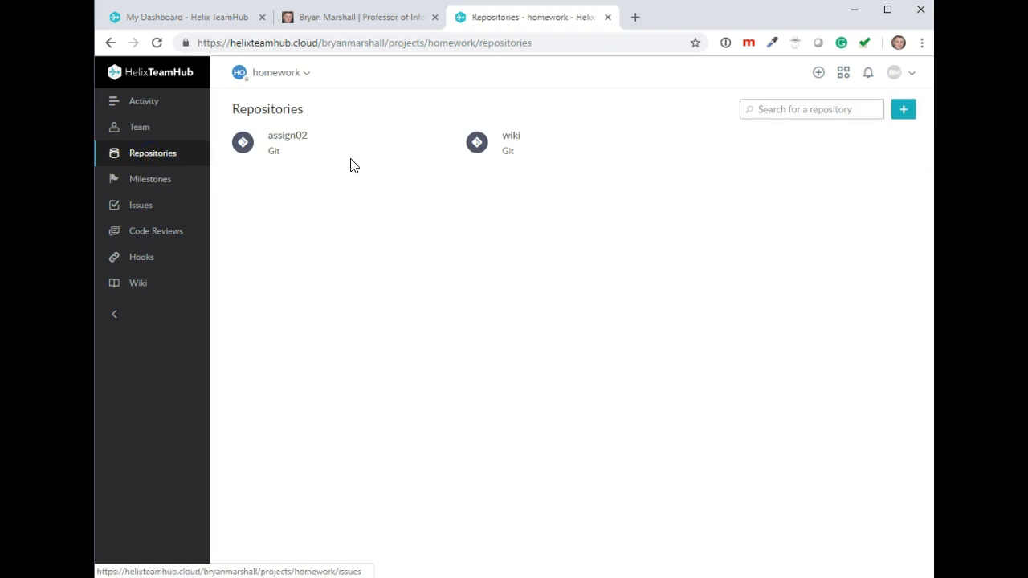
{"action": "left_click", "coordinate": [281, 140]}
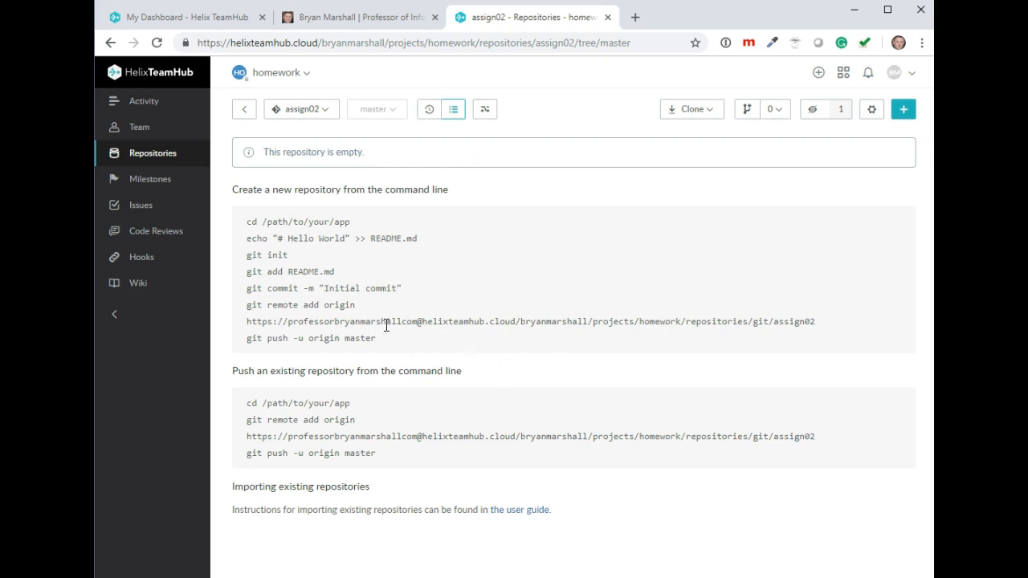
Return to Atom, add the author's full name on line 3 of index.php, and save the file
{"action": "key", "text": "alt+Tab"}
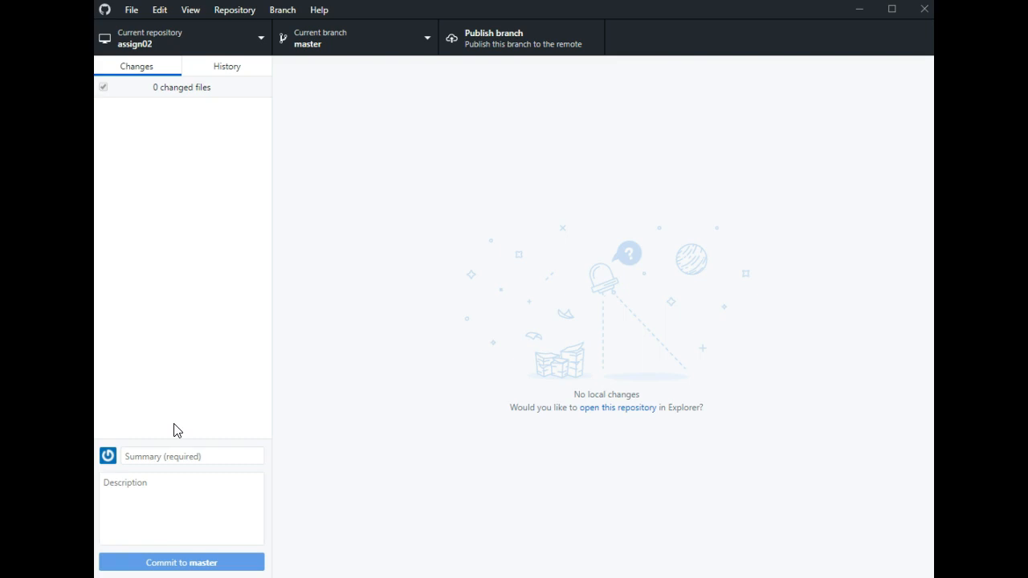
{"action": "key", "text": "alt+Tab"}
{"action": "left_click", "coordinate": [403, 81]}
{"action": "type", "text": "bryan marshall"}
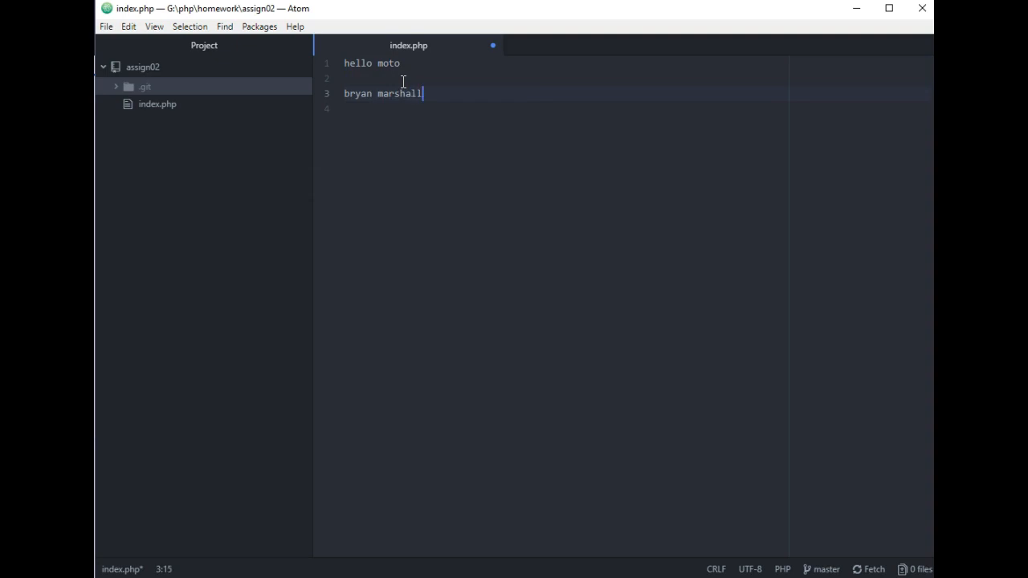
{"action": "key", "text": "ctrl+s"}
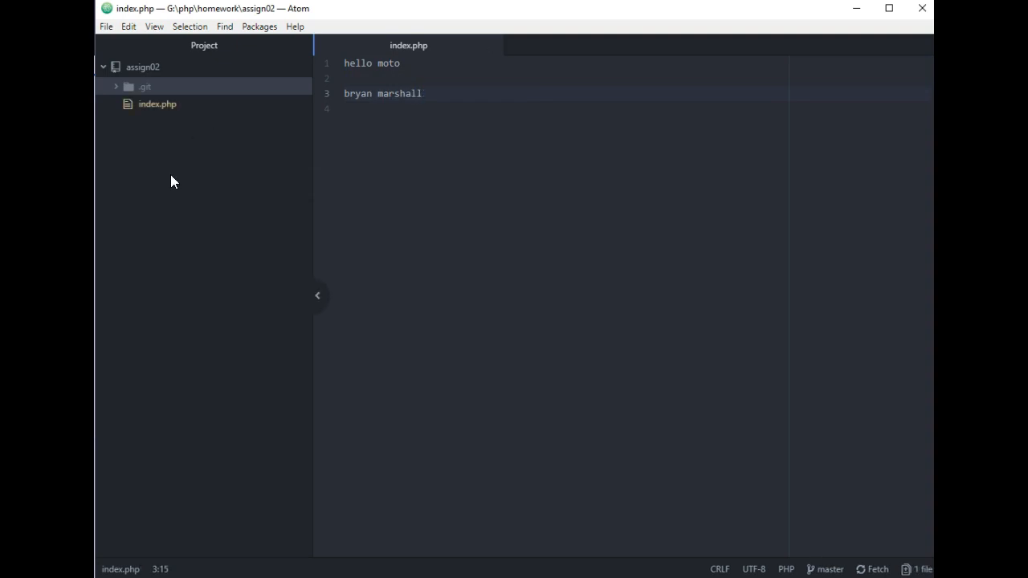
In GitHub Desktop, commit the index.php change to master with the summary "added name" and publish the branch to the remote
{"action": "key", "text": "alt+Tab"}
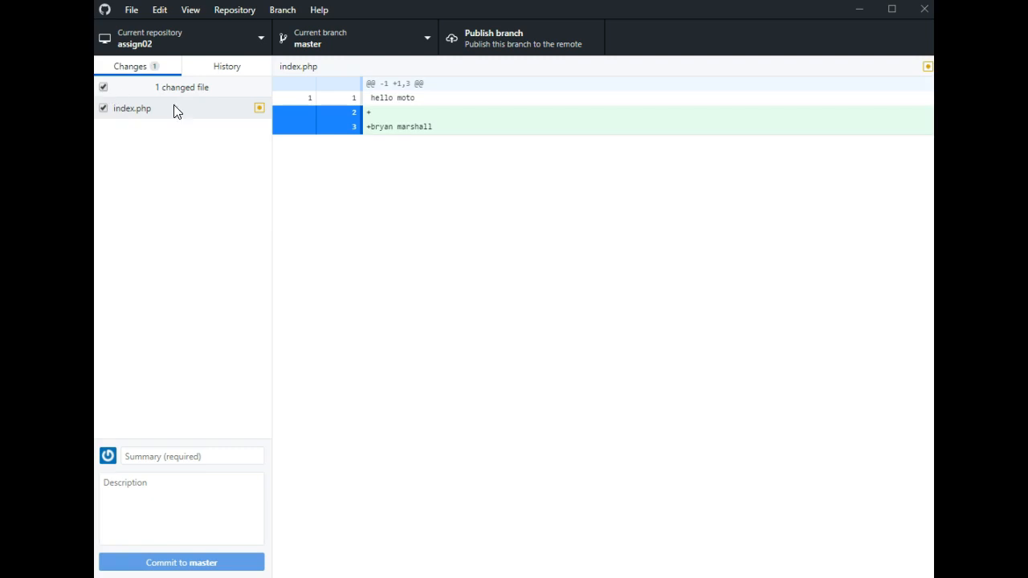
{"action": "left_click", "coordinate": [186, 457]}
{"action": "type", "text": "added name"}
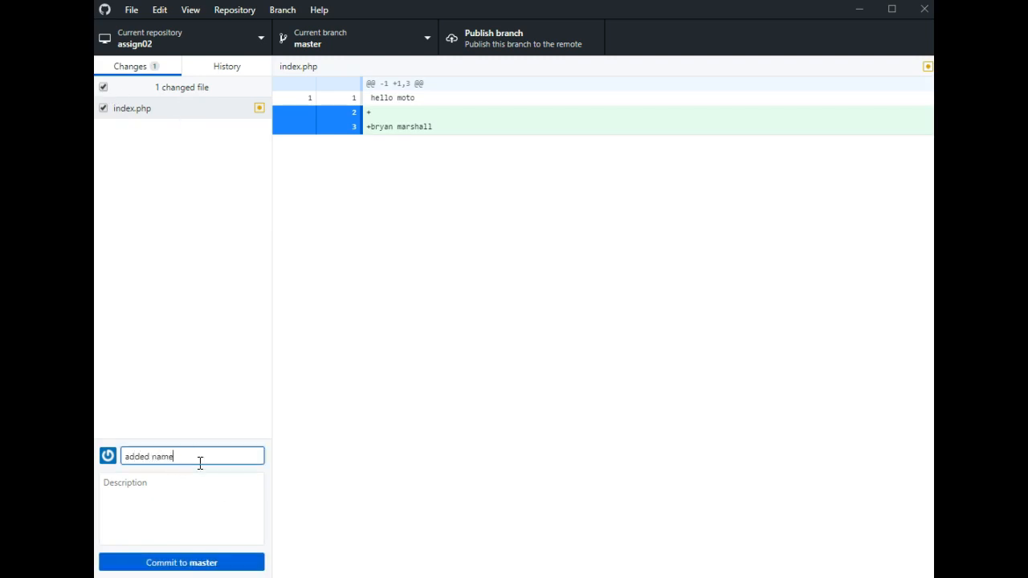
{"action": "left_click", "coordinate": [227, 561]}
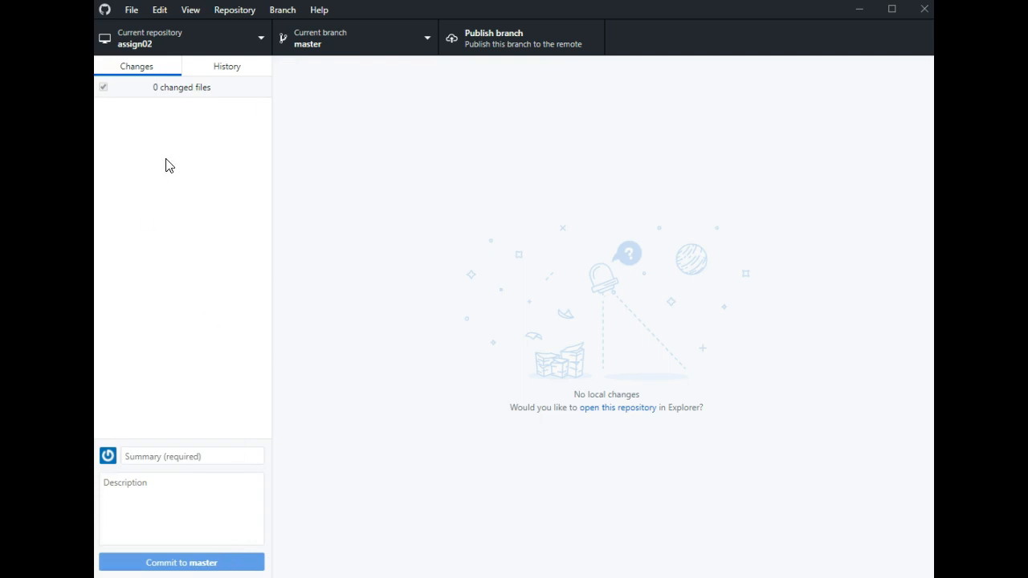
{"action": "left_click", "coordinate": [504, 42]}
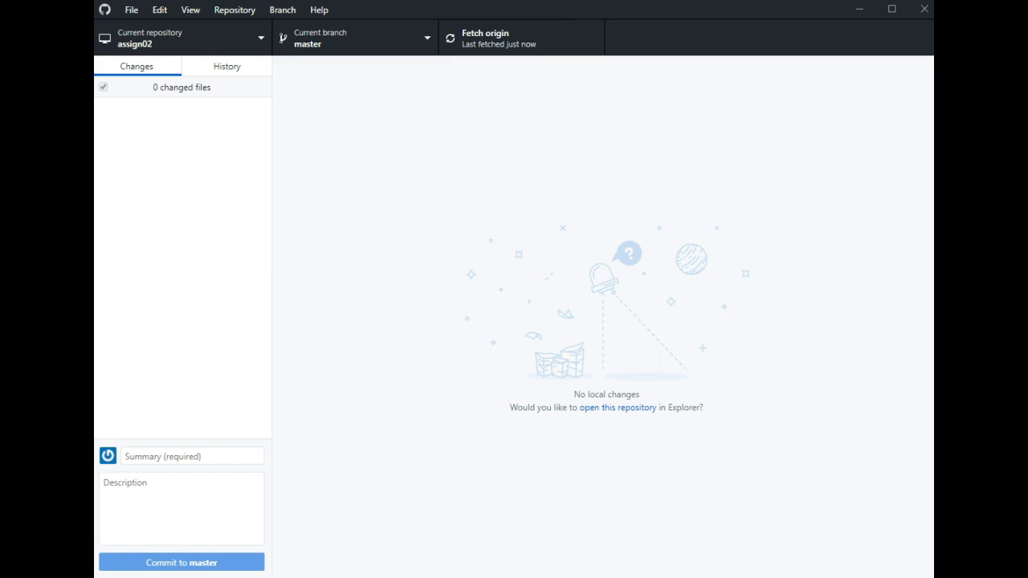
Go back to Helix TeamHub and reload assign02 from the repository list to examine its published files
{"action": "key", "text": "alt+Tab"}
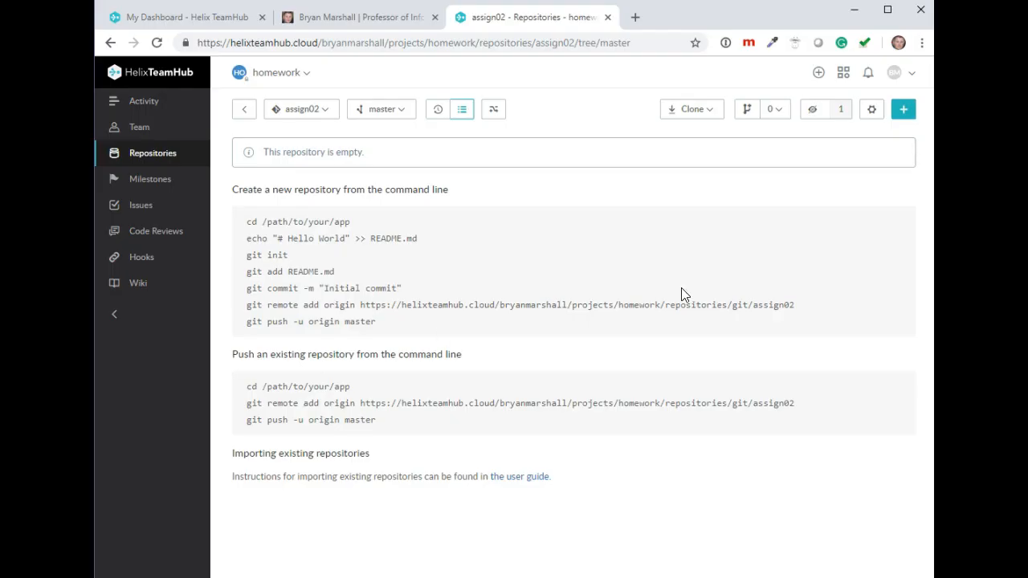
{"action": "left_click", "coordinate": [151, 158]}
{"action": "left_click", "coordinate": [286, 136]}
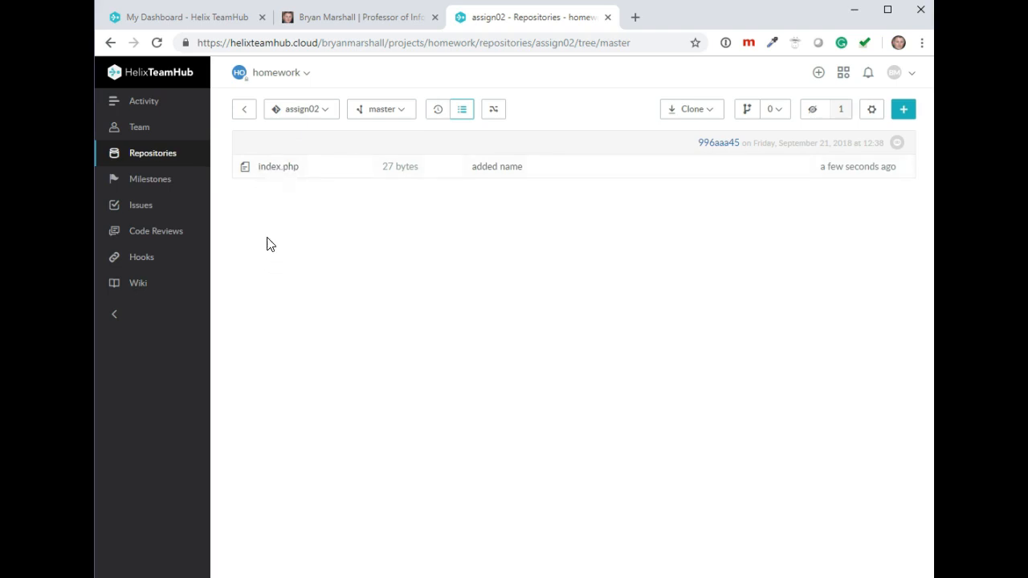
Open the published index.php in the assign02 repository to examine its contents
{"action": "left_click", "coordinate": [272, 167]}
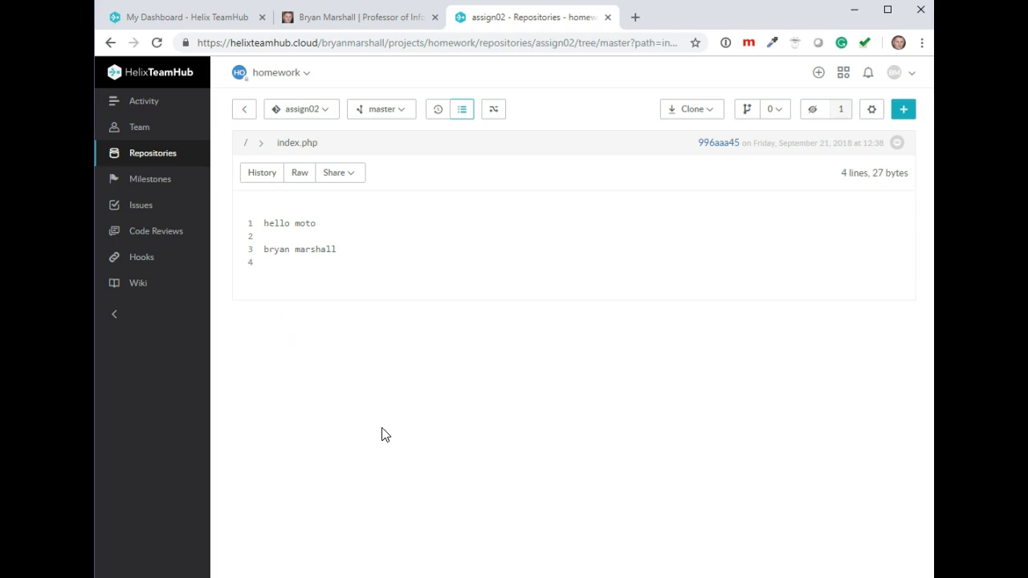
Switch to Atom, add "+" after the name on line 3 of index.php and "php course" on line 5, and save the file
{"action": "key", "text": "alt+Tab"}
{"action": "type", "text": "+"}
{"action": "key", "text": "Return"}
{"action": "type", "text": "php clo"}
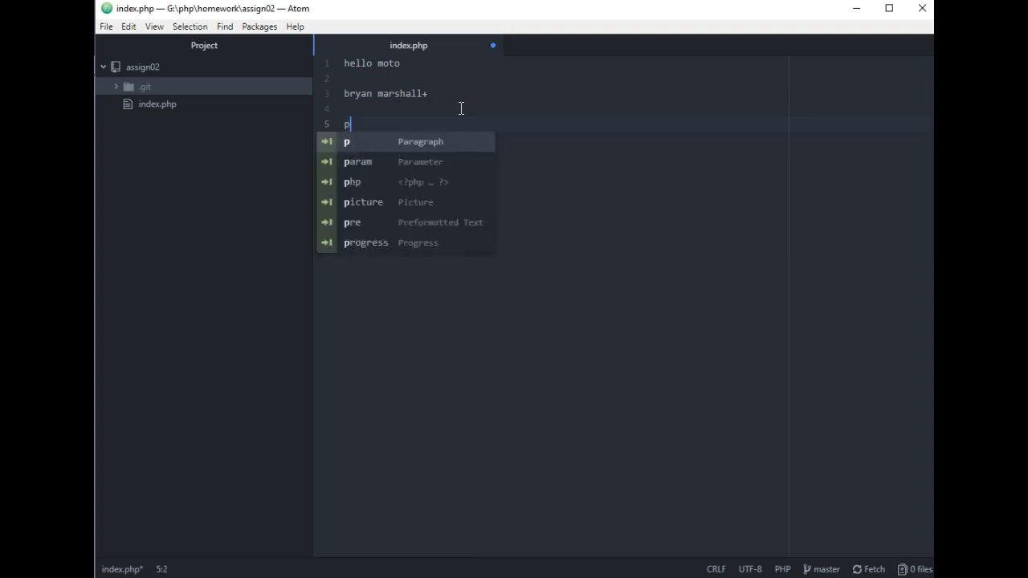
{"action": "key", "text": "BackSpace"}
{"action": "key", "text": "BackSpace"}
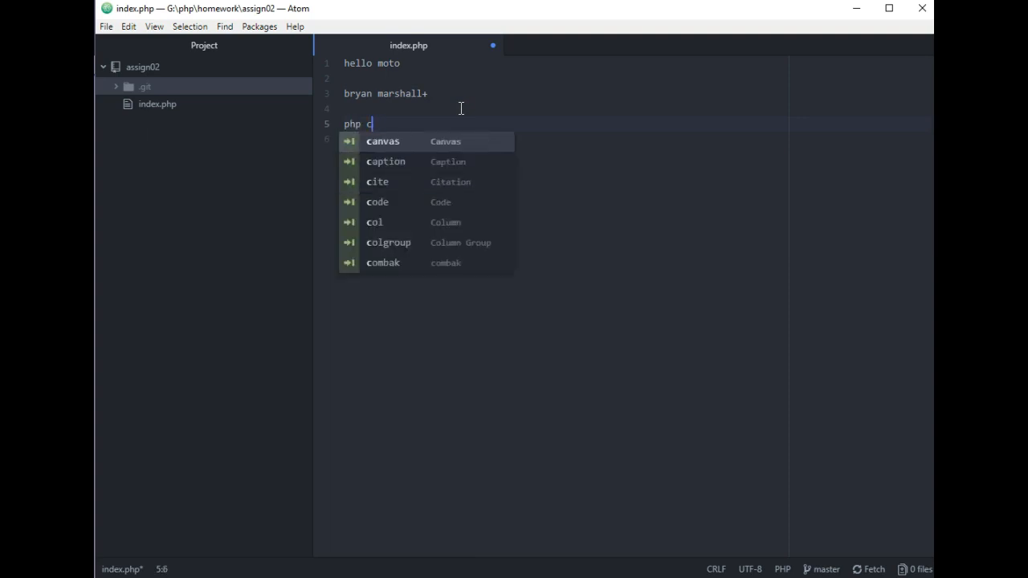
{"action": "type", "text": "ourse"}
{"action": "key", "text": "ctrl+s"}
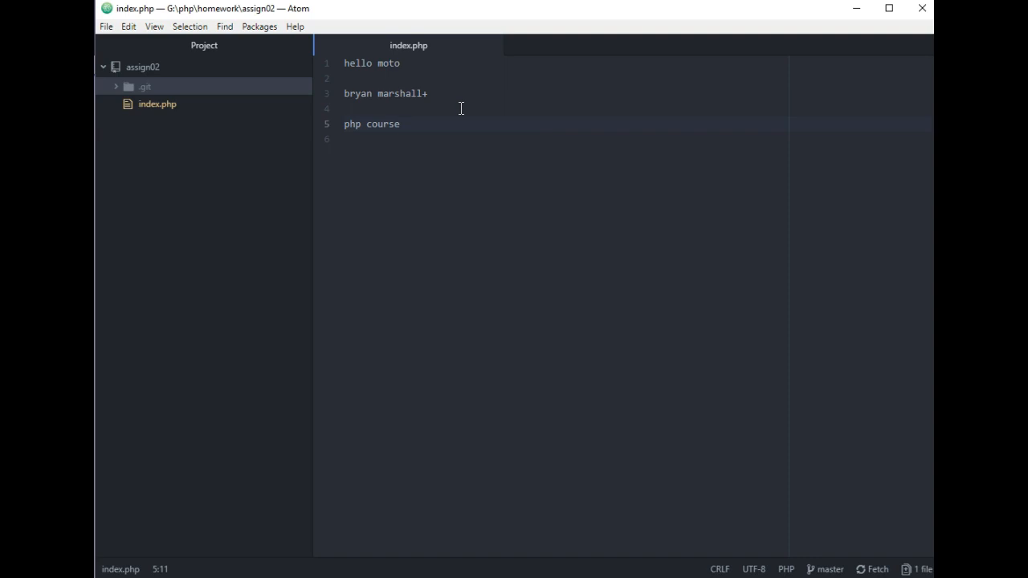
In GitHub Desktop, commit the index.php change to master with the summary "added text" and push it to origin
{"action": "key", "text": "alt+Tab"}
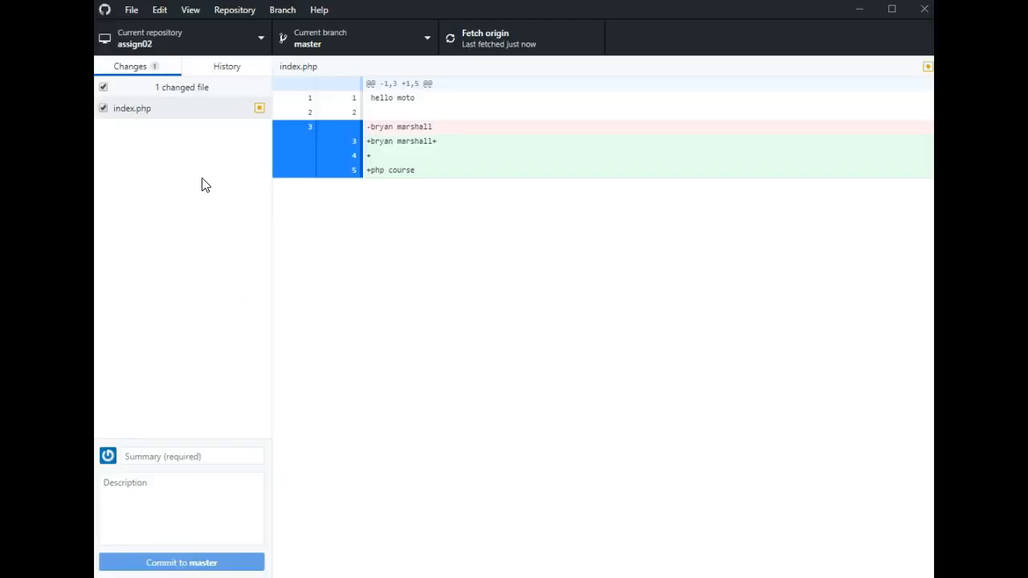
{"action": "left_click", "coordinate": [157, 455]}
{"action": "type", "text": "added text"}
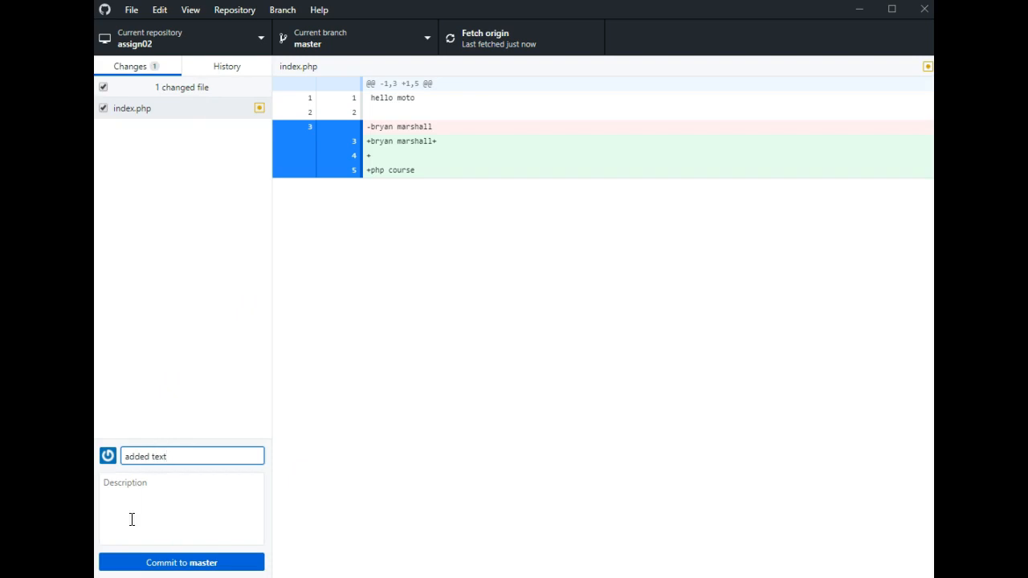
{"action": "left_click", "coordinate": [184, 561]}
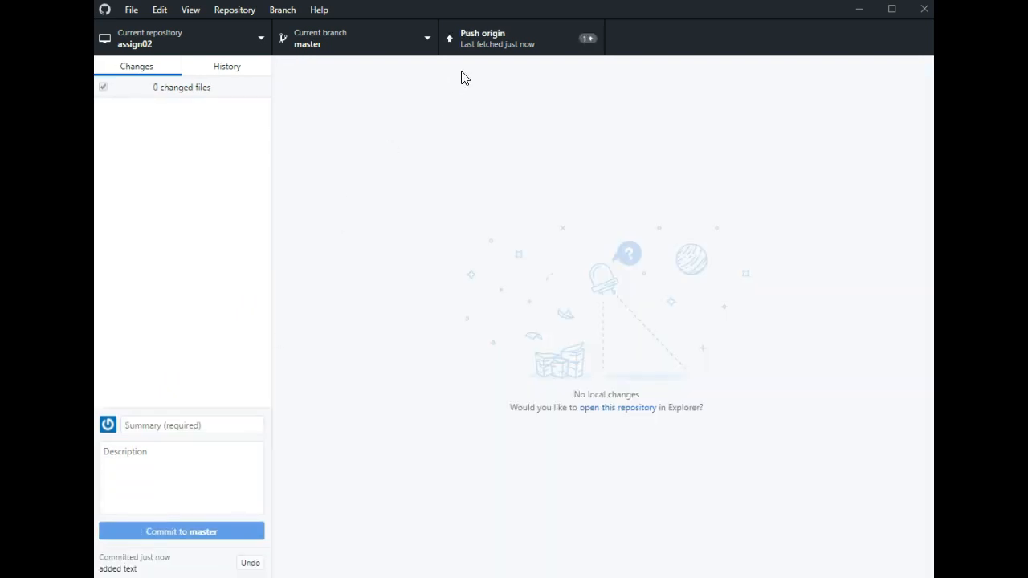
{"action": "left_click", "coordinate": [487, 45]}
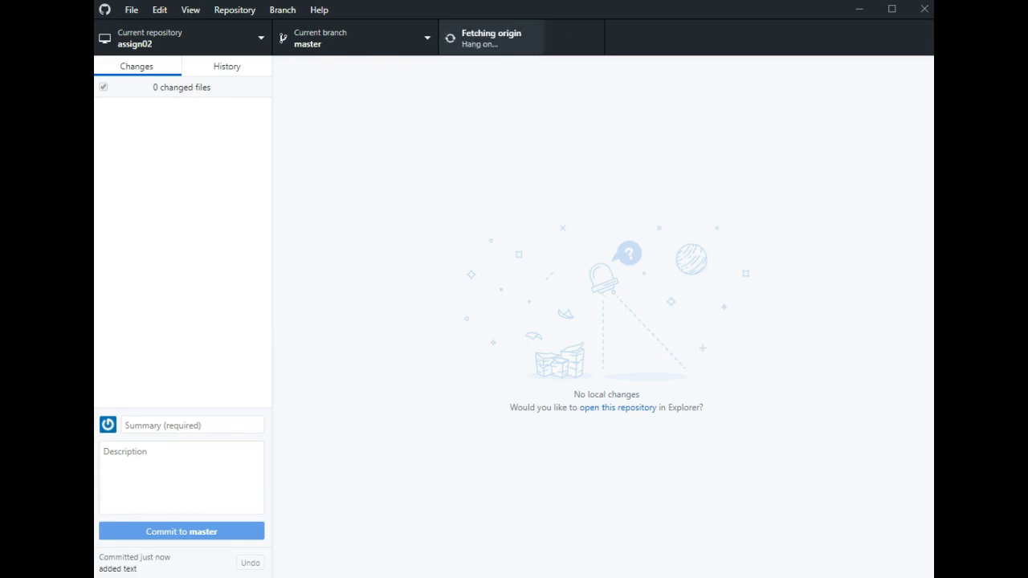
Switch to Helix TeamHub, reload assign02 from the repository list, and open index.php to check the pushed text
{"action": "key", "text": "alt+Tab"}
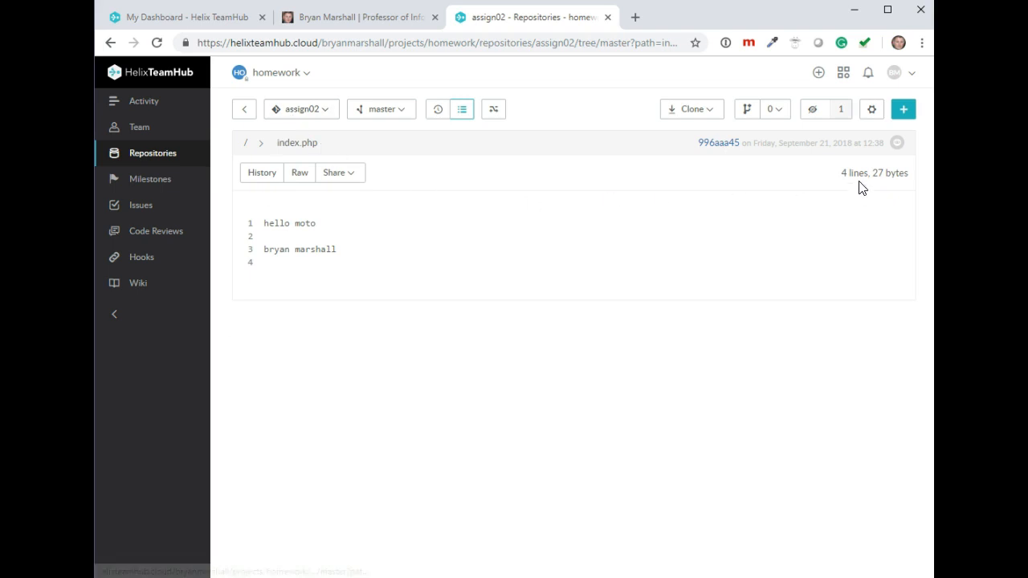
{"action": "left_click", "coordinate": [143, 163]}
{"action": "left_click", "coordinate": [272, 135]}
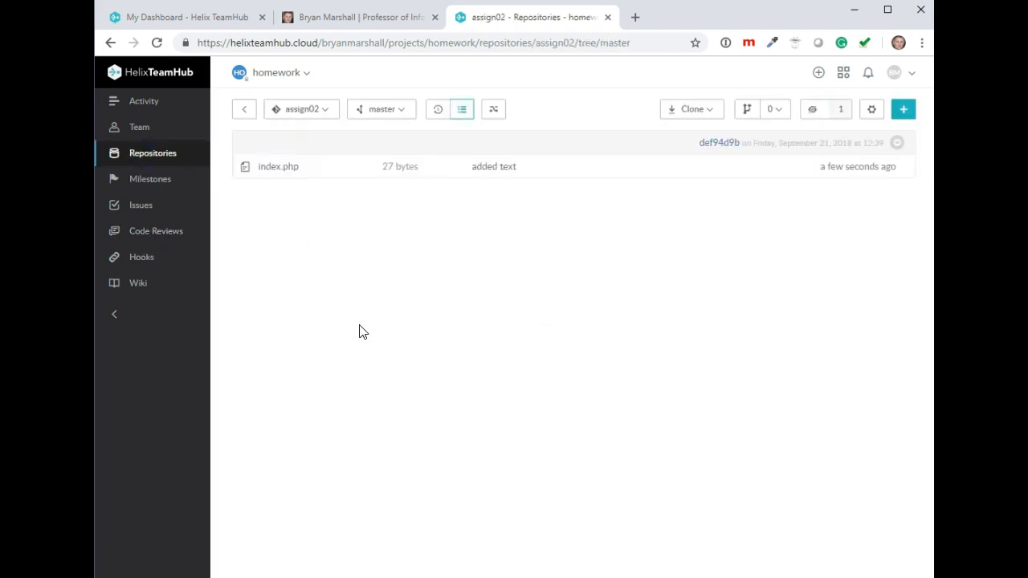
{"action": "left_click", "coordinate": [278, 168]}
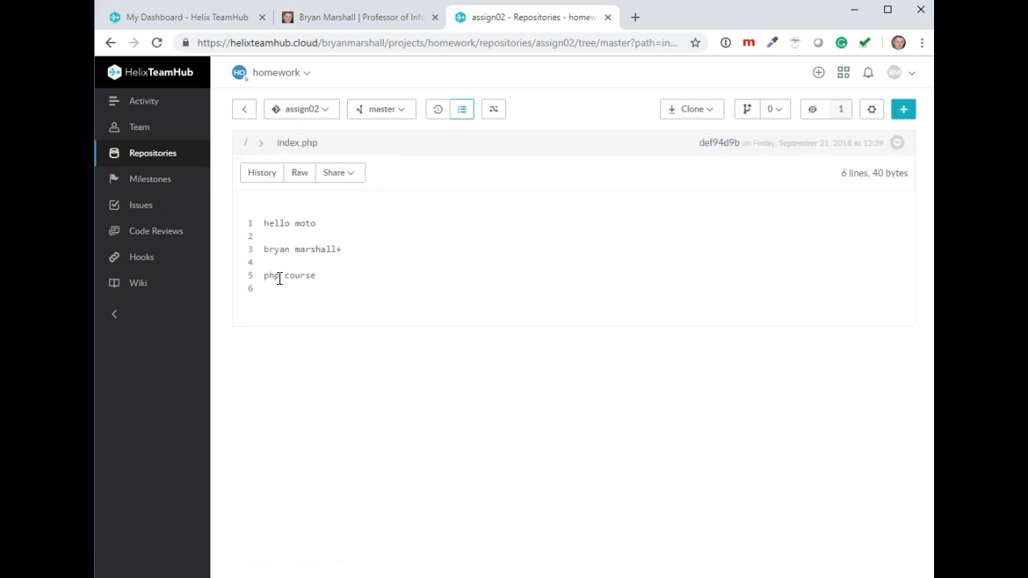
{"action": "double_click", "coordinate": [335, 277]}
Return to the repository list, reopen assign02, and view its index.php once more
{"action": "left_click", "coordinate": [161, 156]}
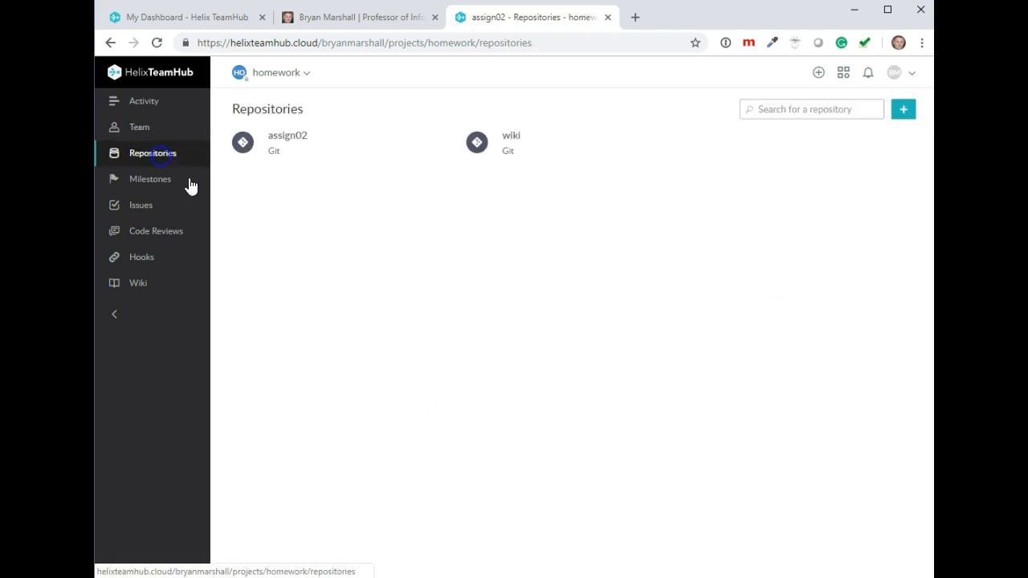
{"action": "left_click", "coordinate": [287, 138]}
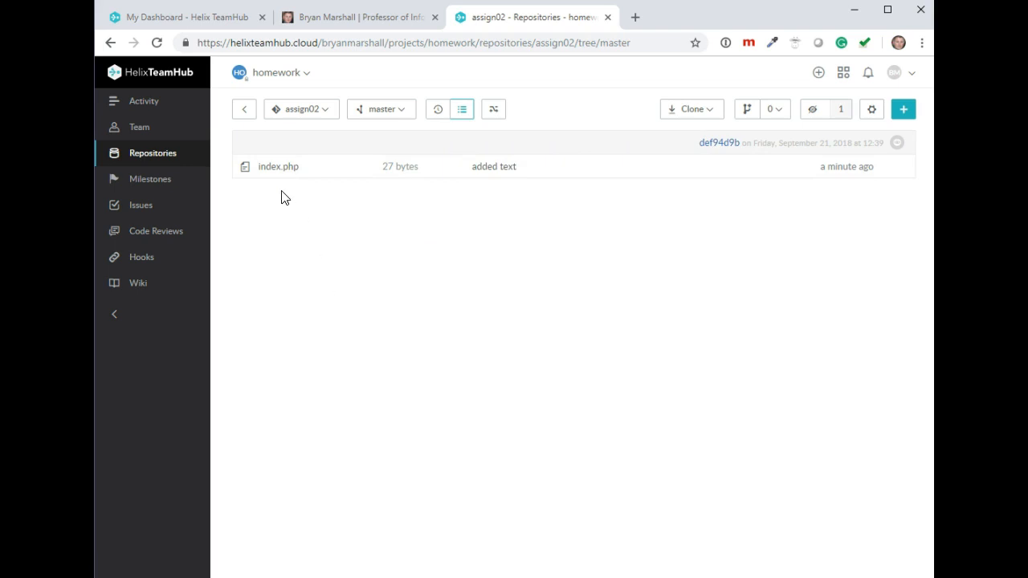
{"action": "left_click", "coordinate": [278, 167]}
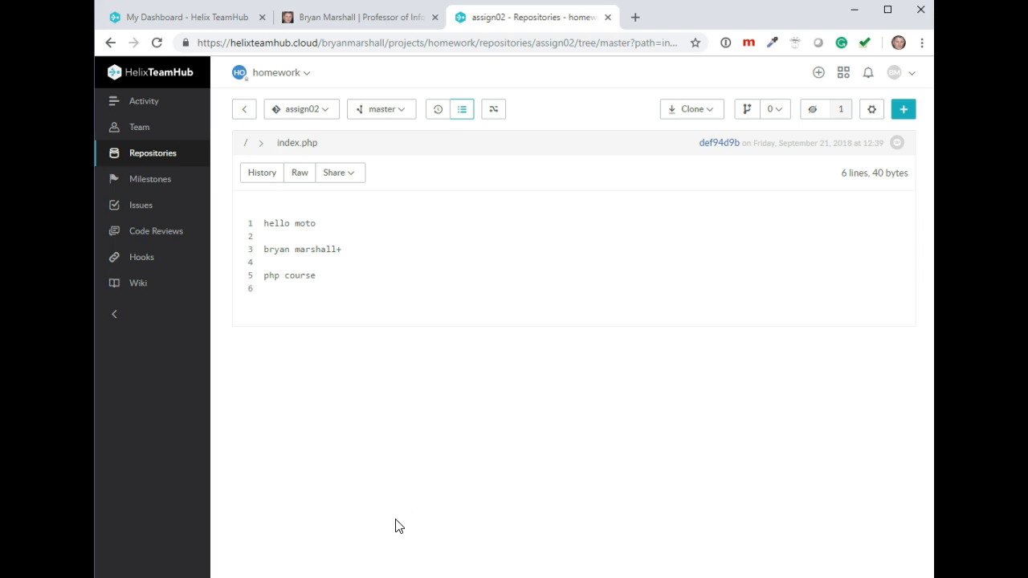
{"action": "left_click", "coordinate": [440, 443]}
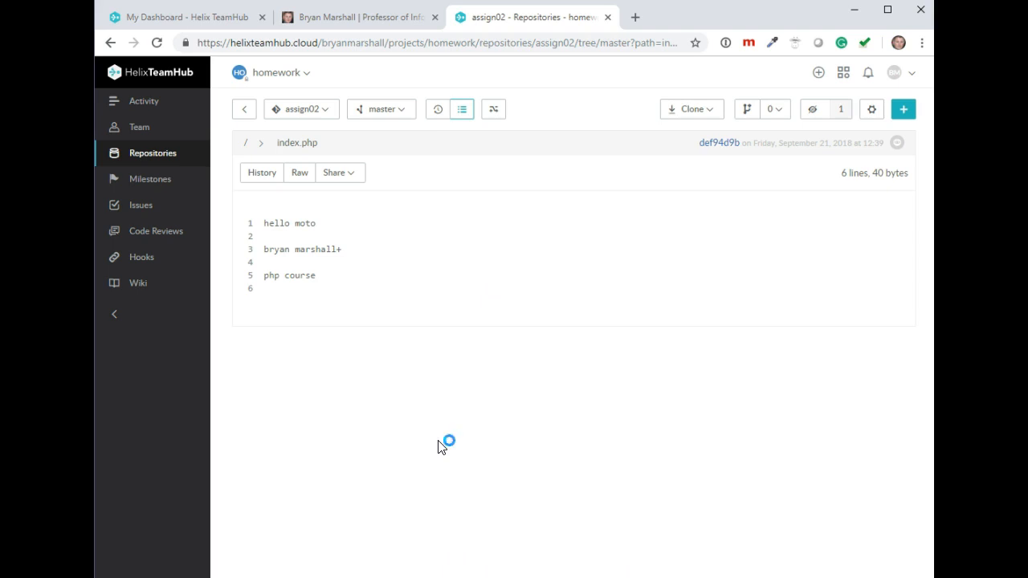